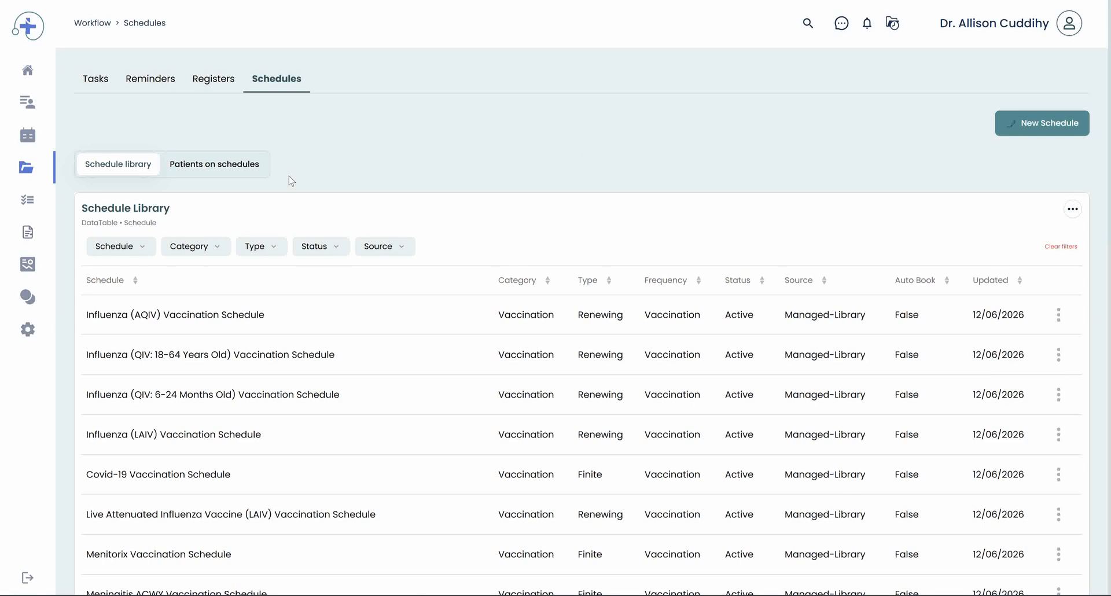
Step: Scroll through the schedule library list and back to the top
scroll(291, 181, down, 1)
scroll(287, 372, down, 5)
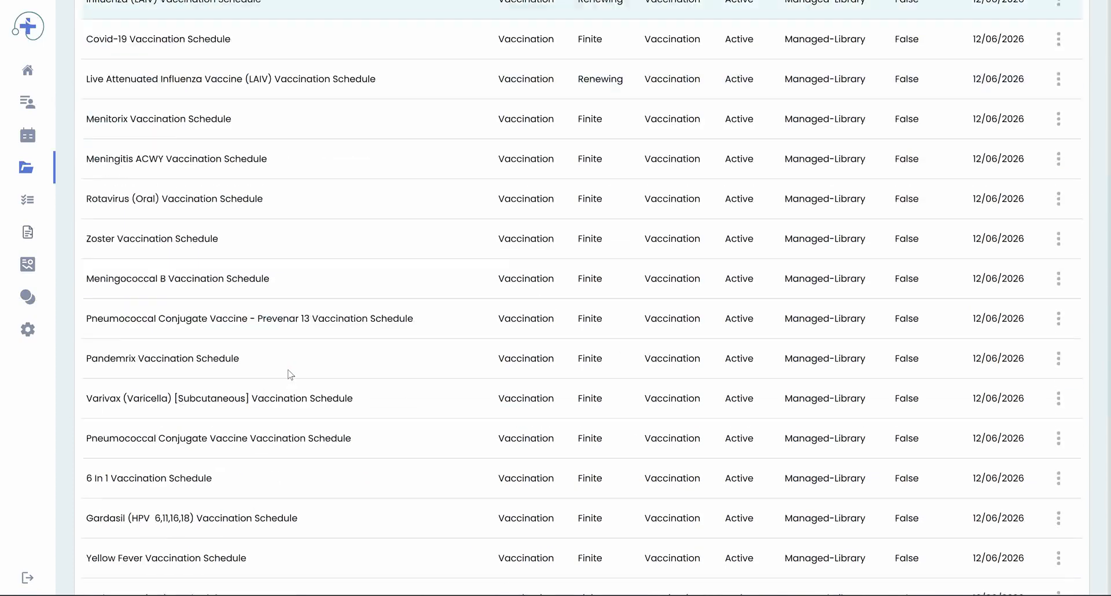
scroll(290, 373, down, 6)
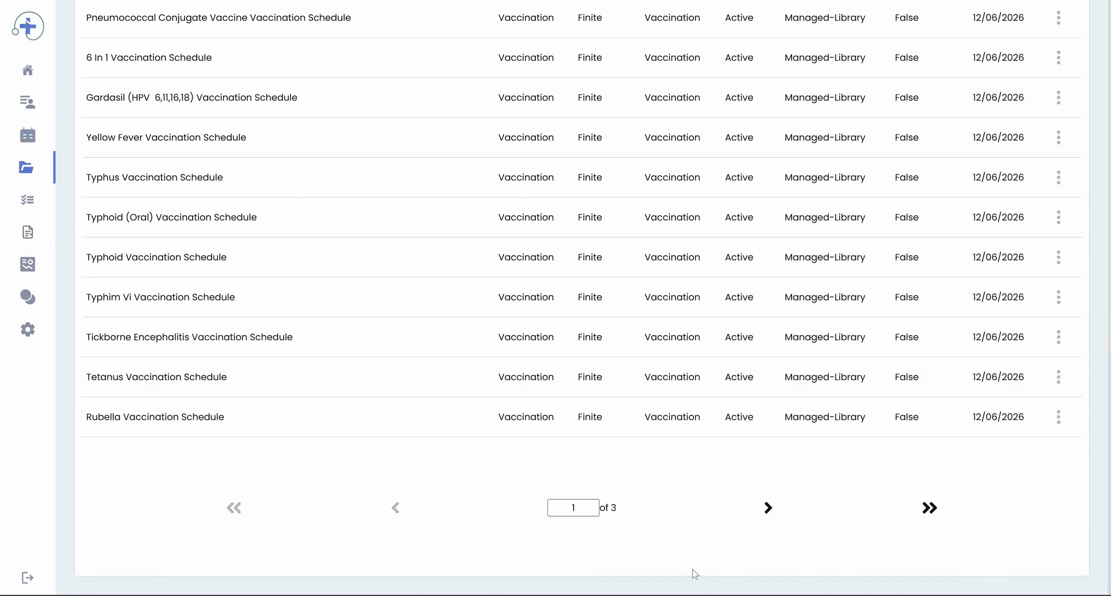
scroll(509, 405, up, 12)
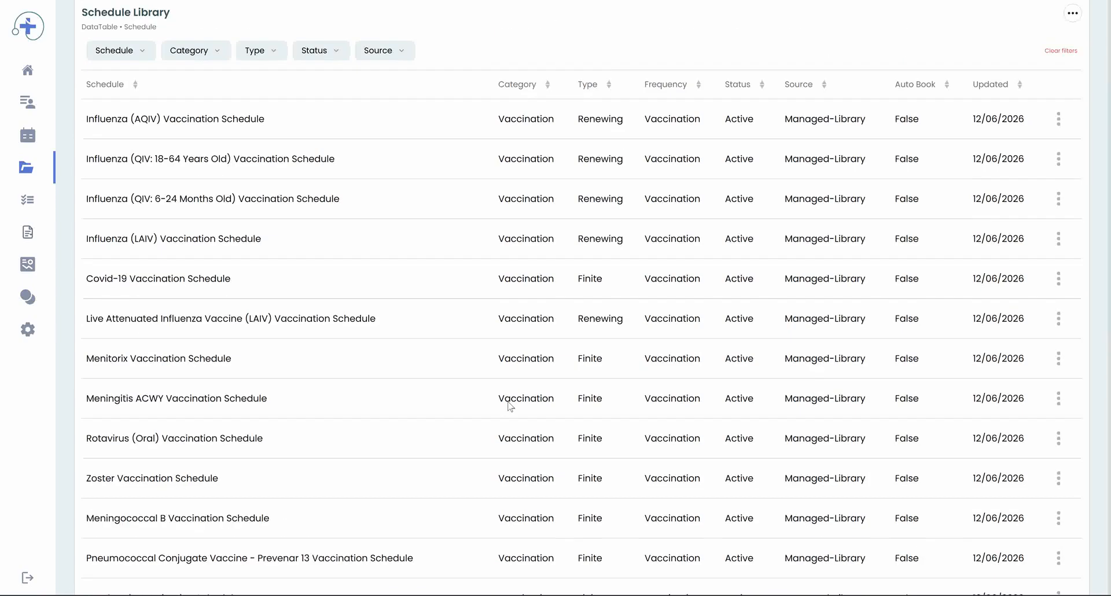
scroll(509, 405, up, 3)
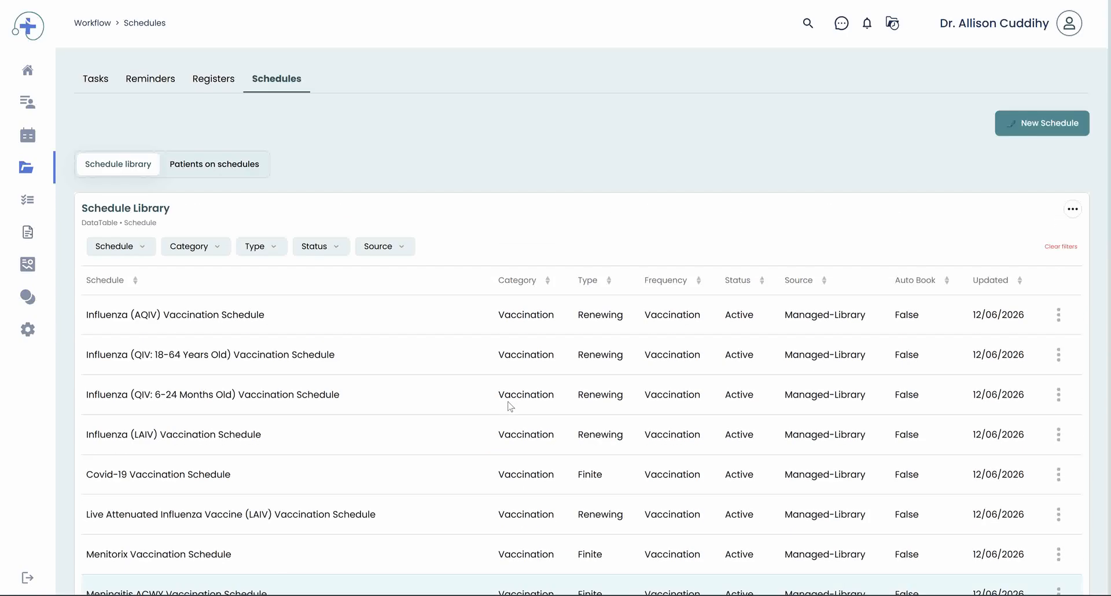
Step: Filter the schedule library by the schedule name cdm
click(1038, 133)
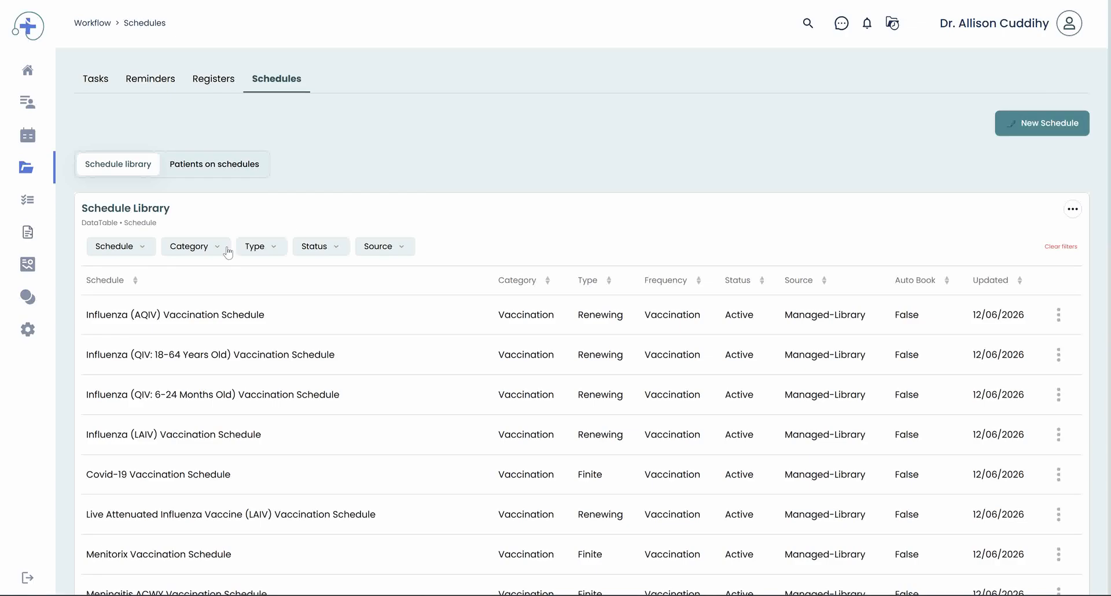
click(141, 248)
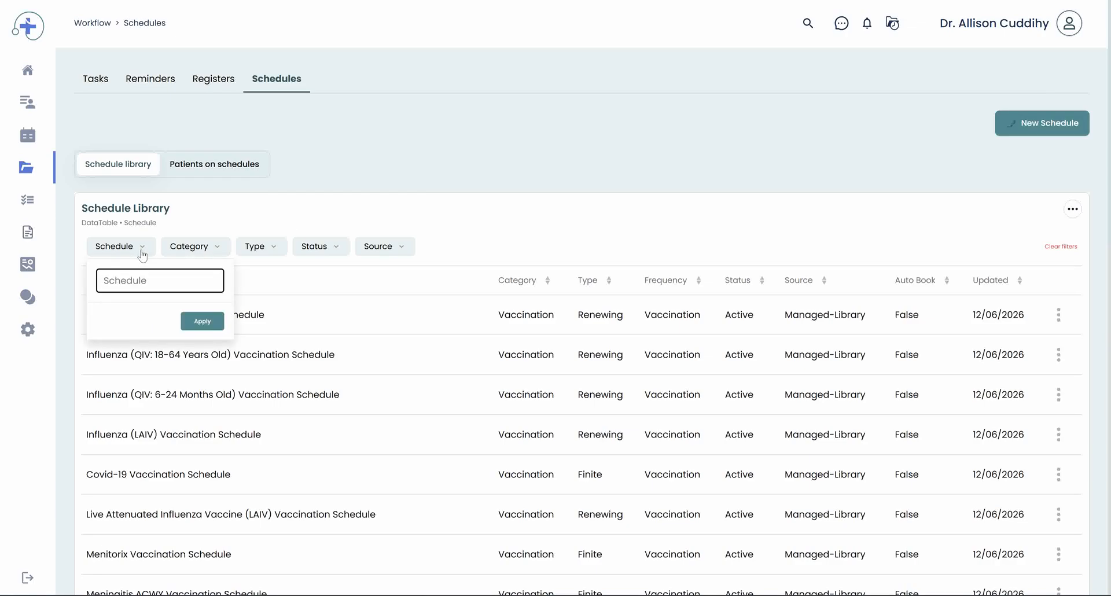
text(cdm)
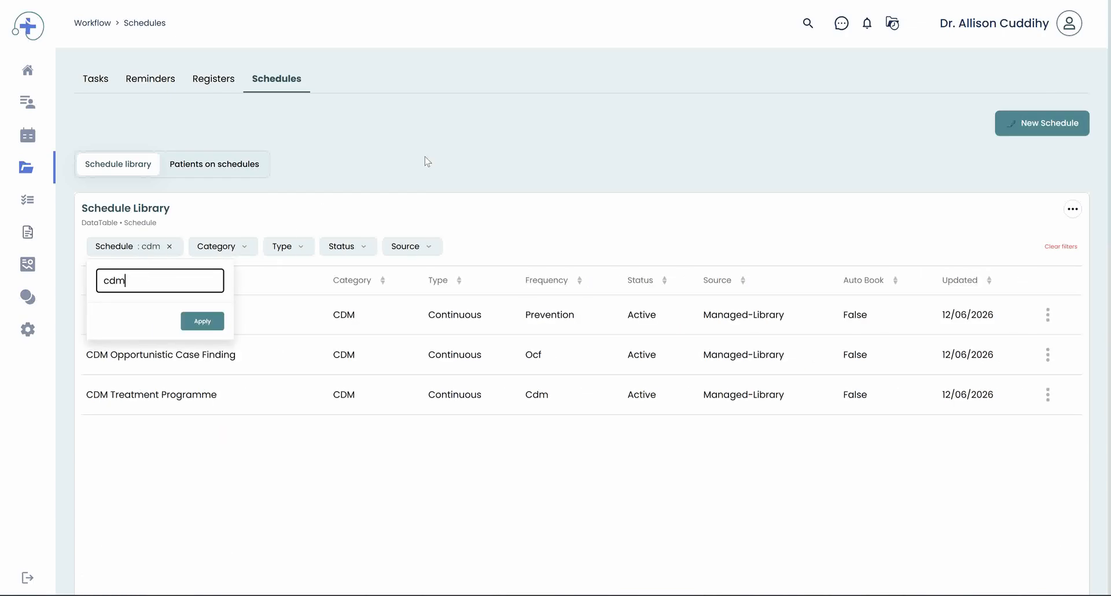
click(428, 161)
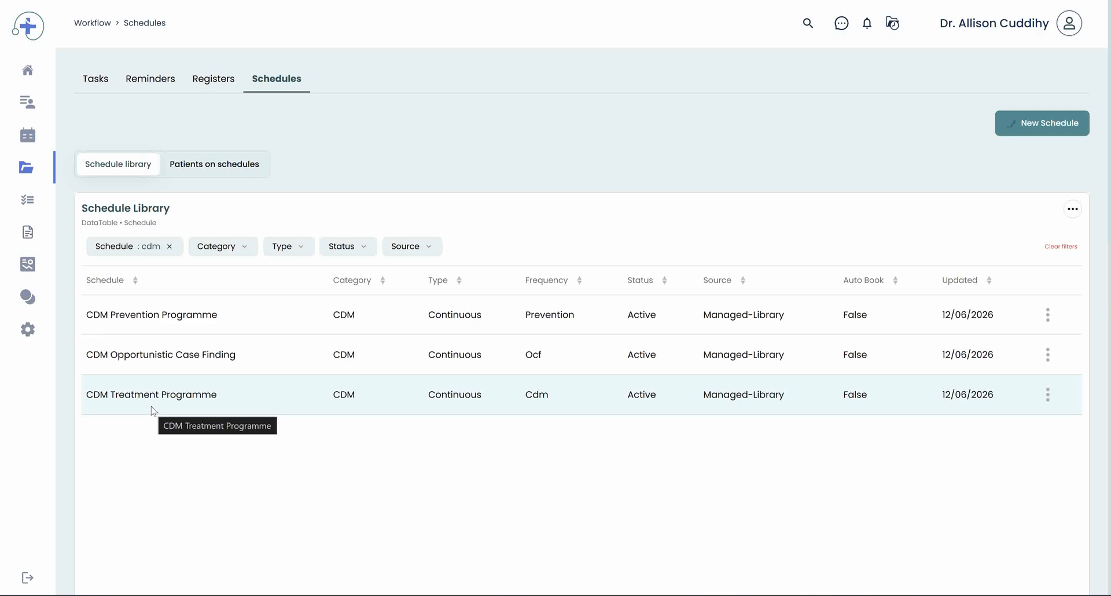
Step: Open the CDM Treatment Programme schedule for updating and review the Timing section's schedule type options
right_click(164, 395)
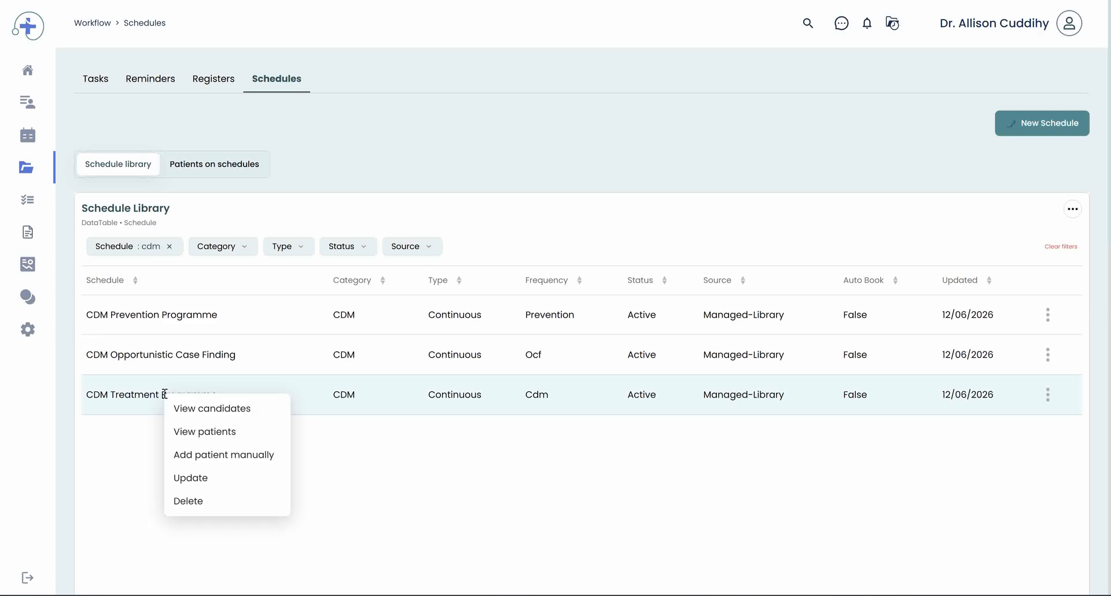
click(203, 477)
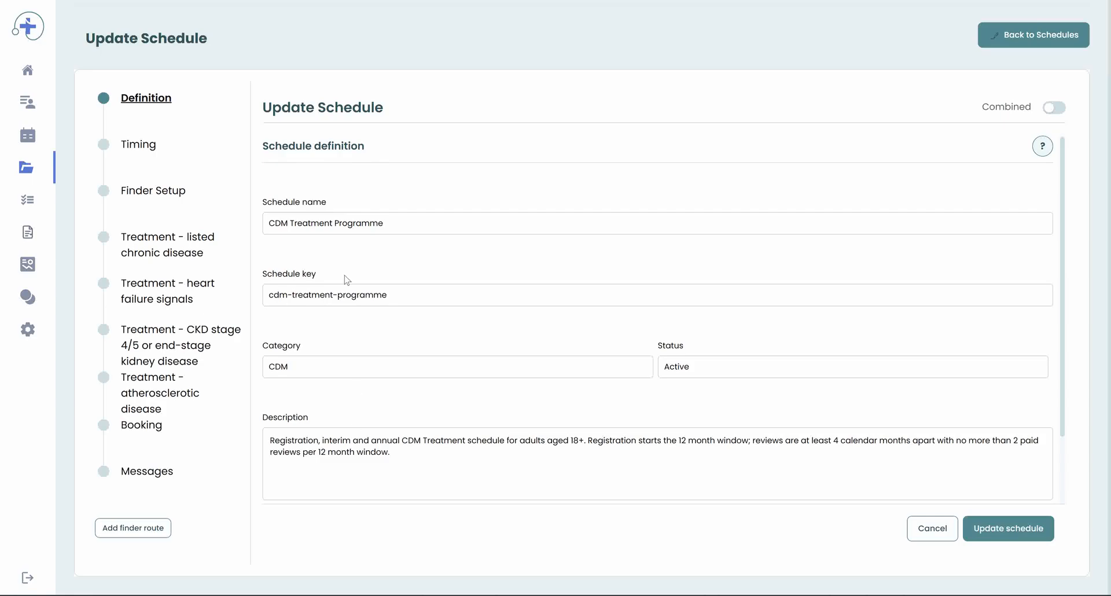
click(144, 152)
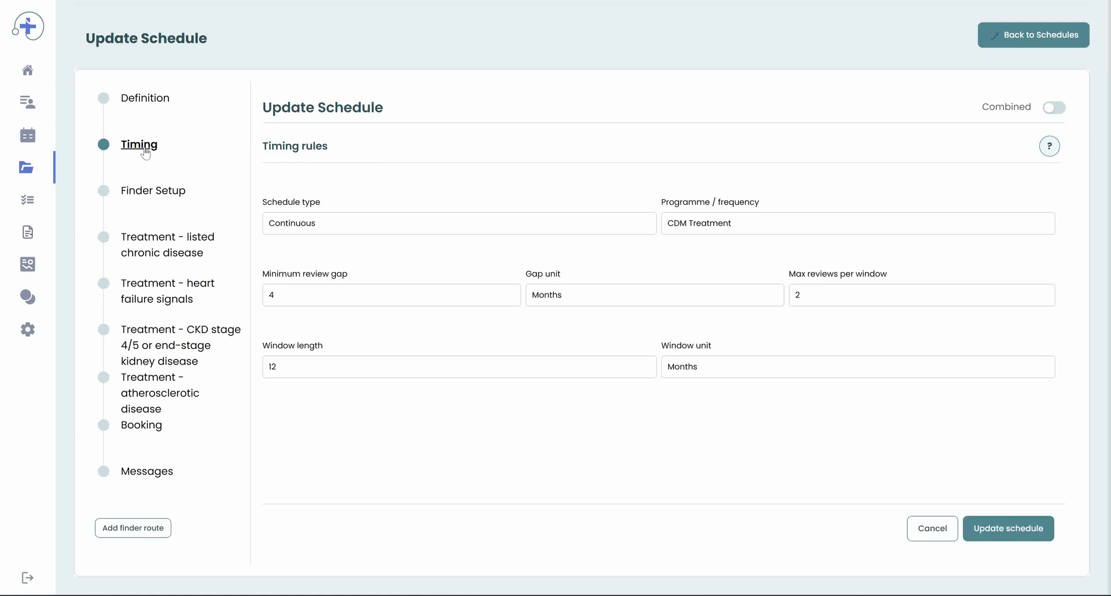
click(368, 230)
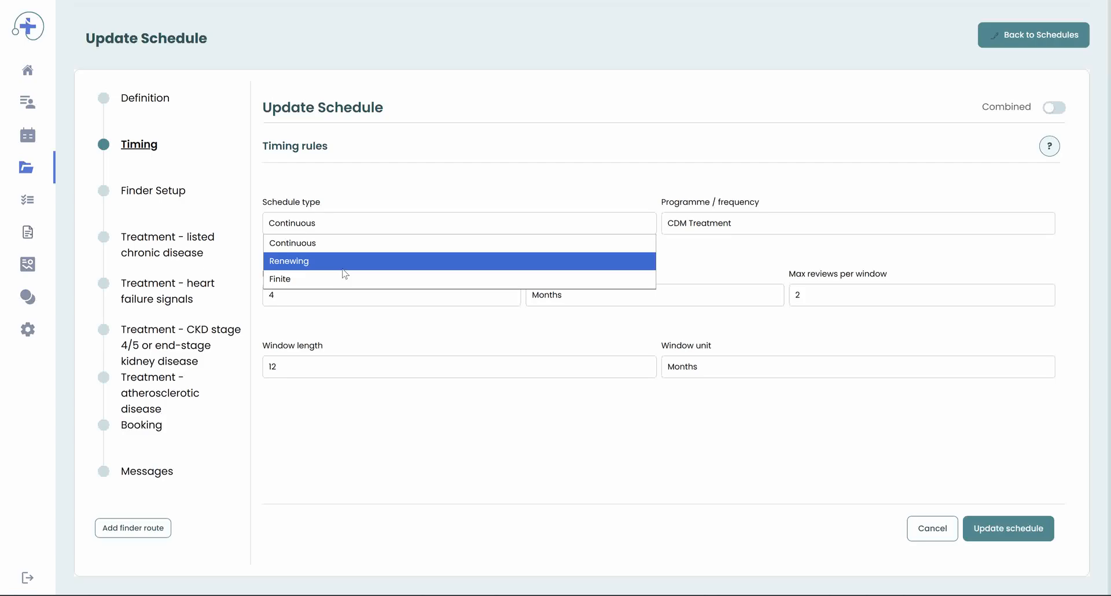
click(411, 186)
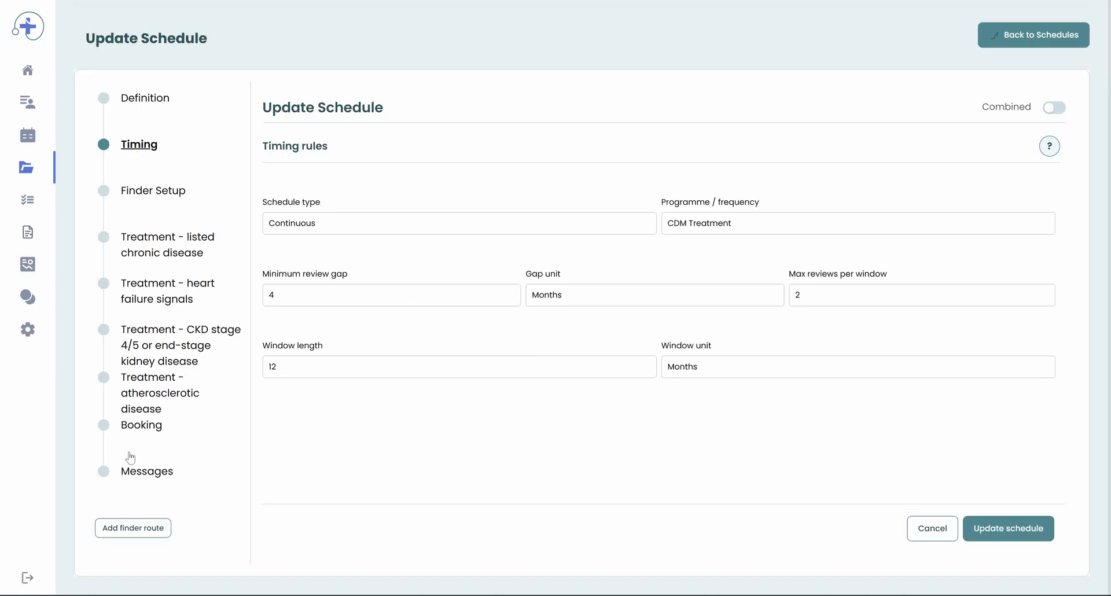
Step: Open the Booking section and review the Booking enabled and Auto book options
click(141, 476)
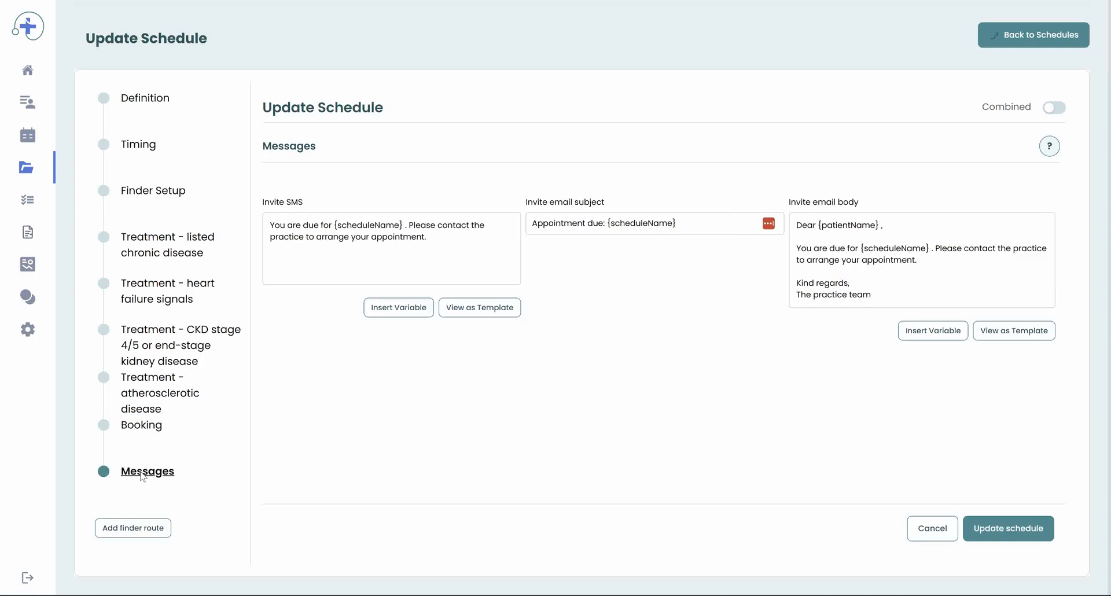
click(138, 432)
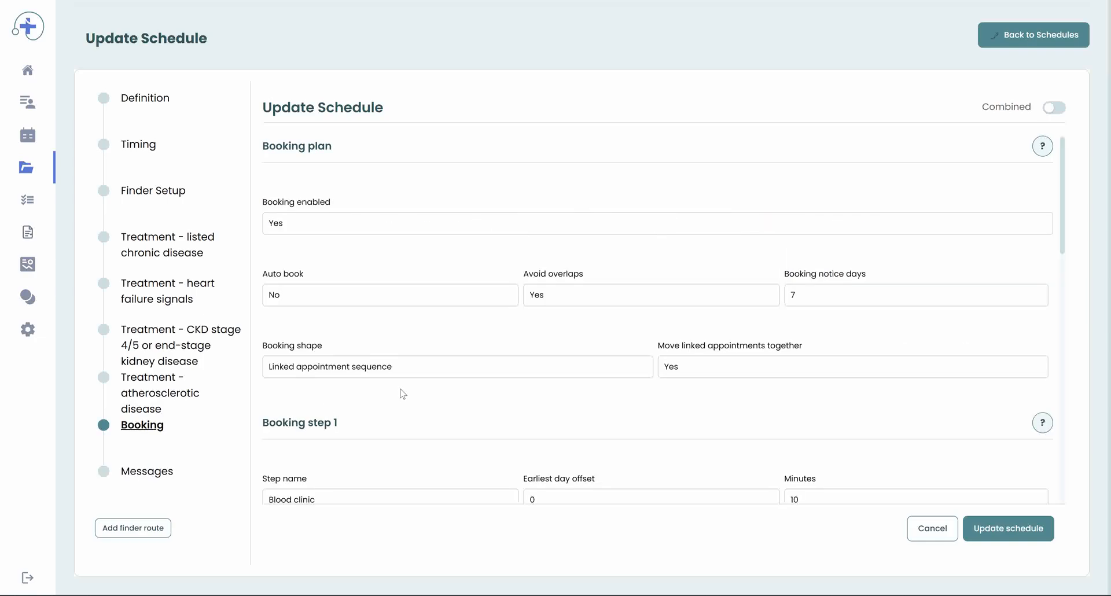
scroll(403, 394, down, 2)
scroll(403, 394, up, 1)
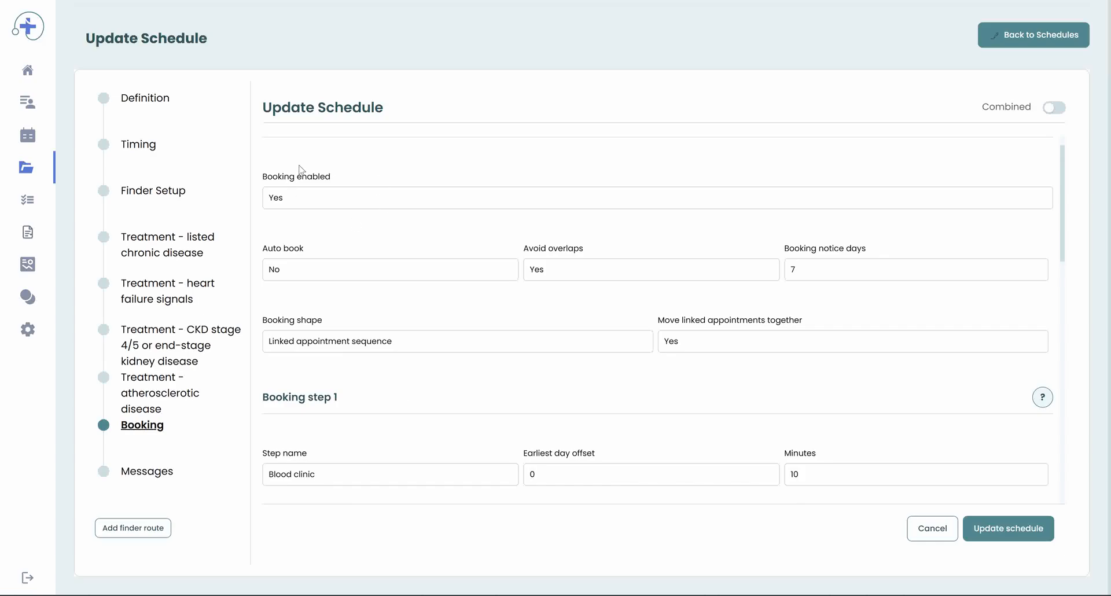
click(302, 203)
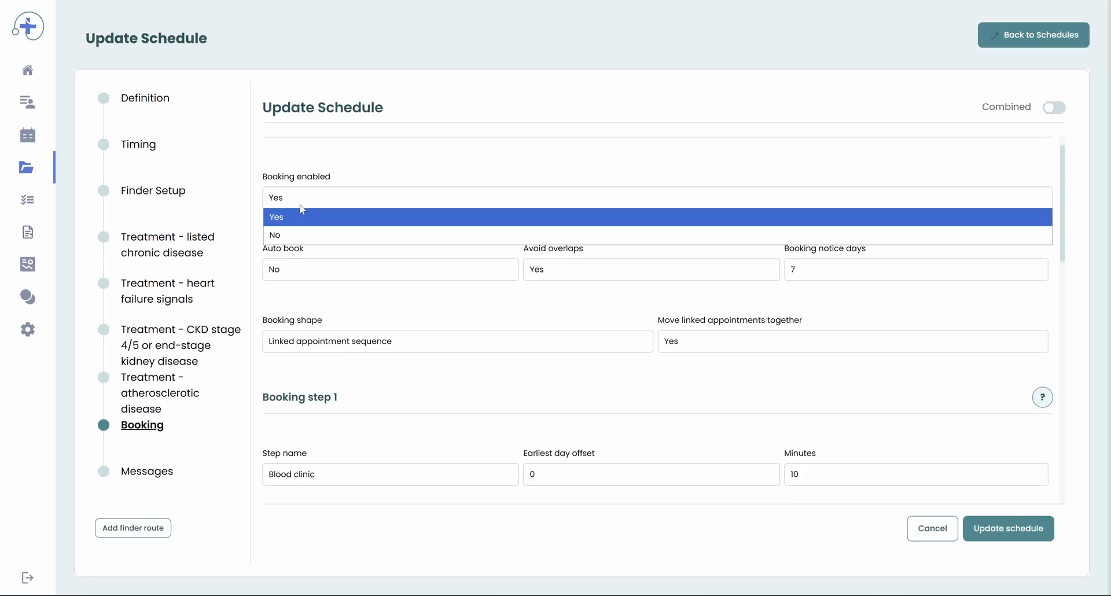
click(363, 178)
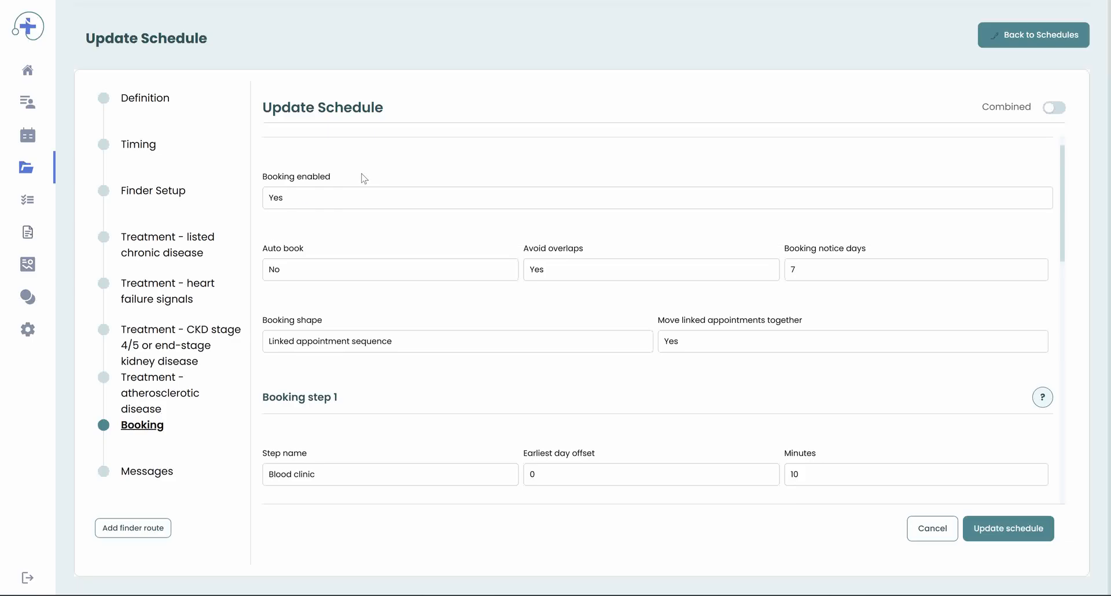
click(320, 274)
click(382, 240)
Step: Examine Booking step 1's step name, earliest day offset and minutes fields
scroll(662, 360, down, 4)
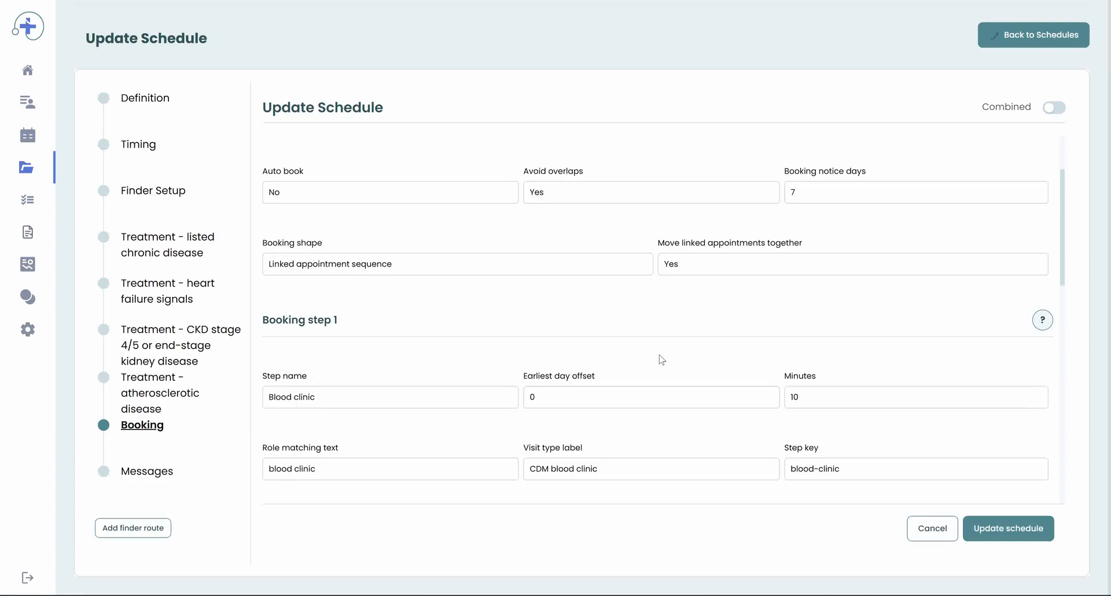
scroll(661, 360, down, 1)
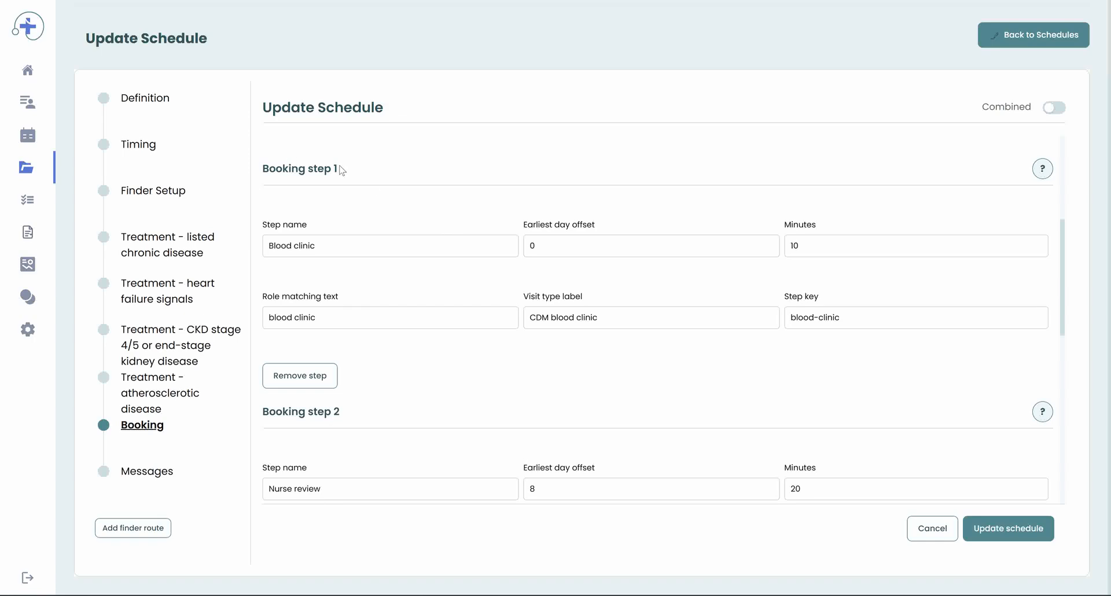
drag(315, 245, 248, 249)
drag(798, 248, 769, 254)
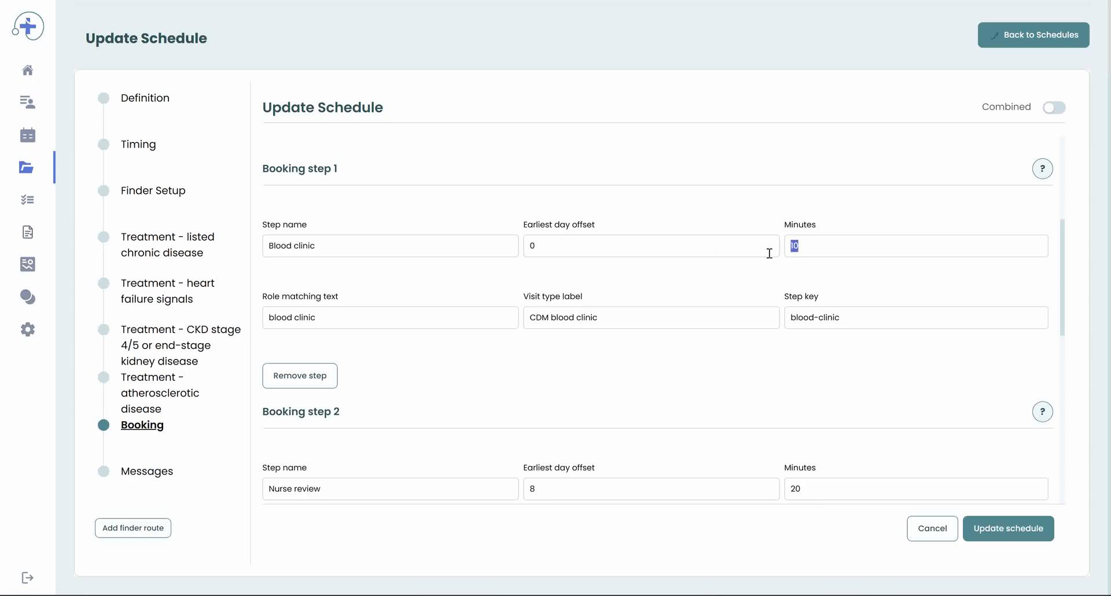
click(544, 246)
drag(544, 249, 516, 246)
scroll(453, 304, down, 3)
Step: Examine Booking step 2's step name, earliest day offset and minutes fields
click(369, 282)
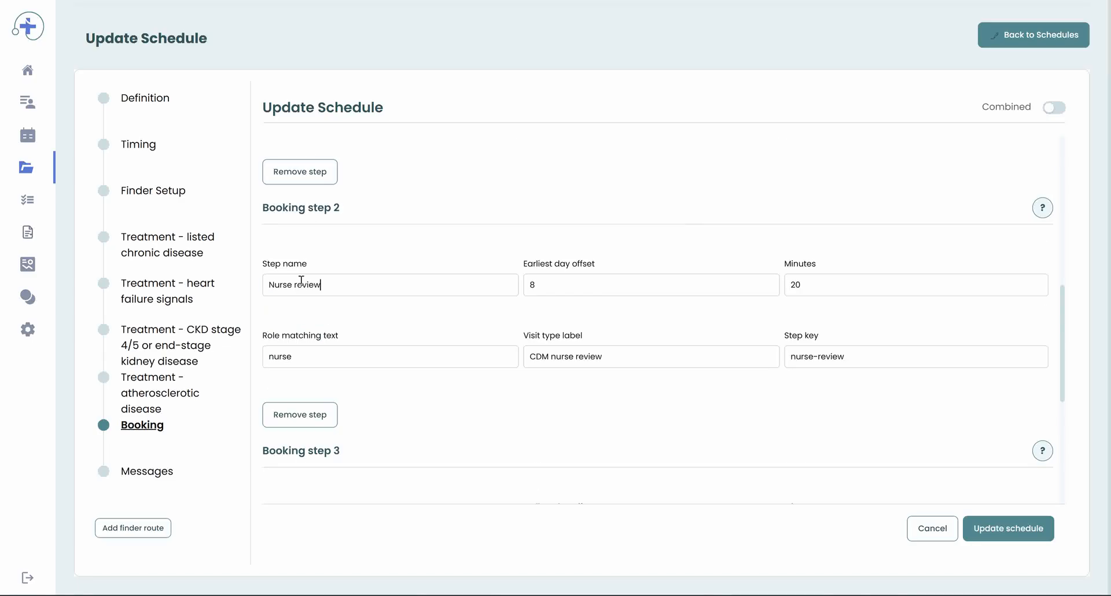
drag(321, 284, 260, 285)
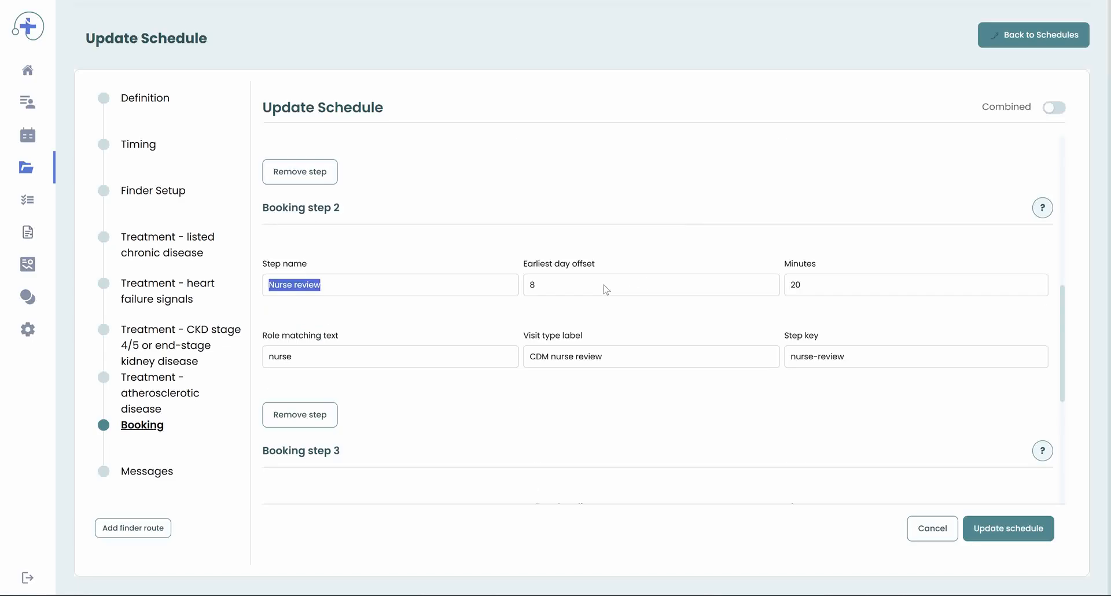
drag(602, 287, 496, 288)
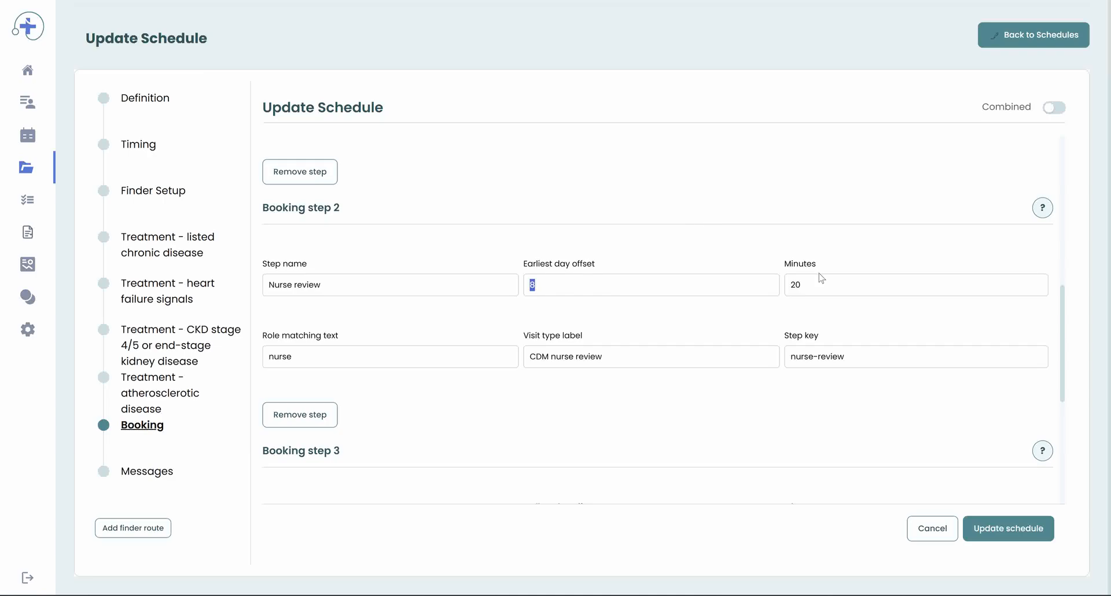
key(Tab)
Step: Examine Booking step 3's step name and minutes fields
scroll(433, 310, down, 4)
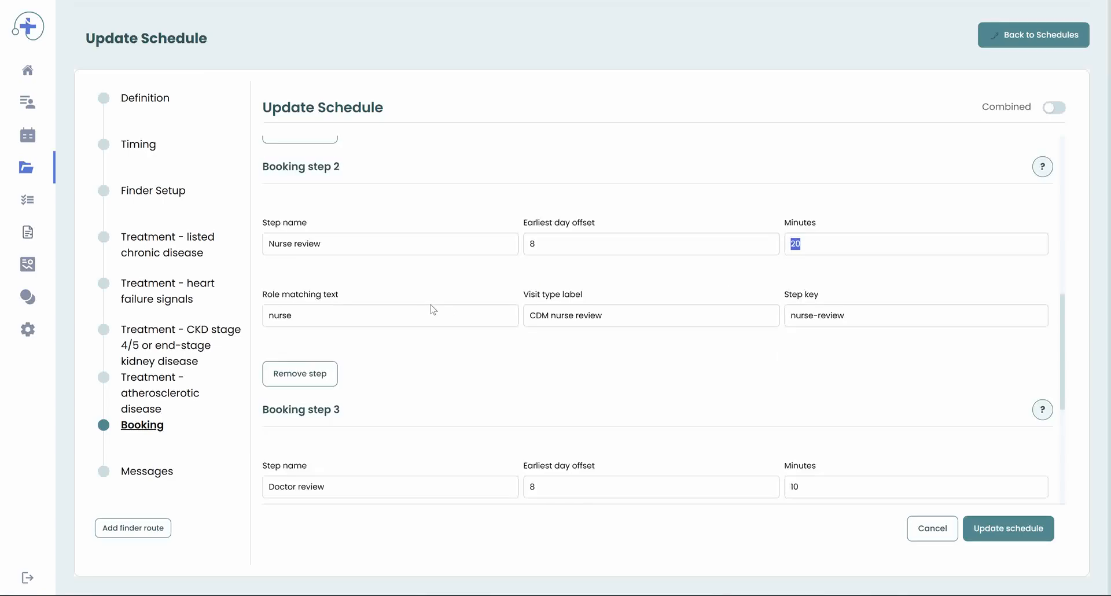
scroll(400, 312, down, 2)
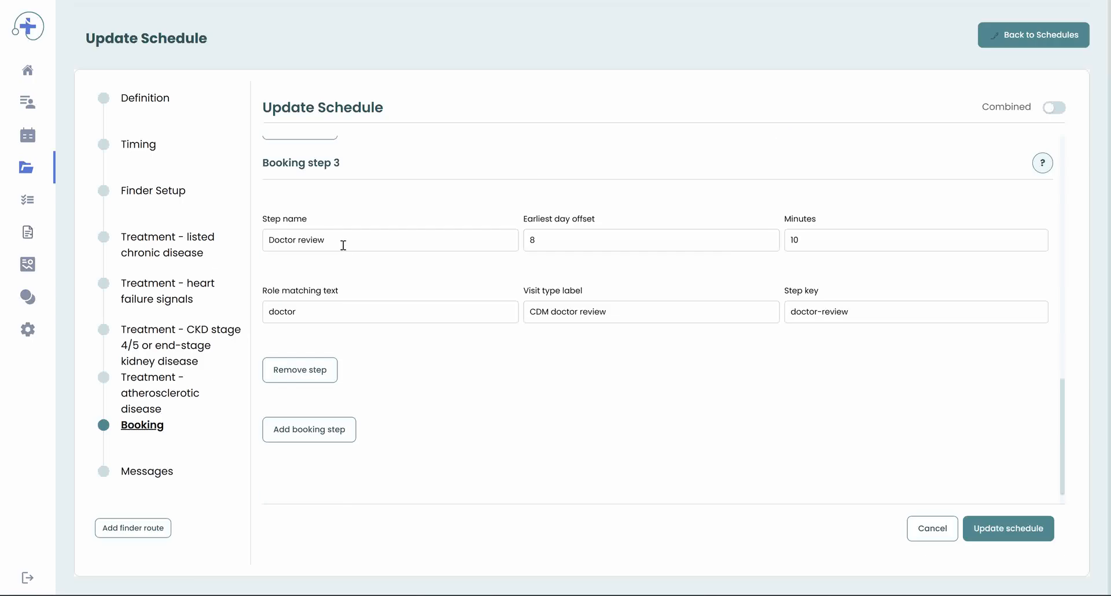
drag(343, 244, 223, 254)
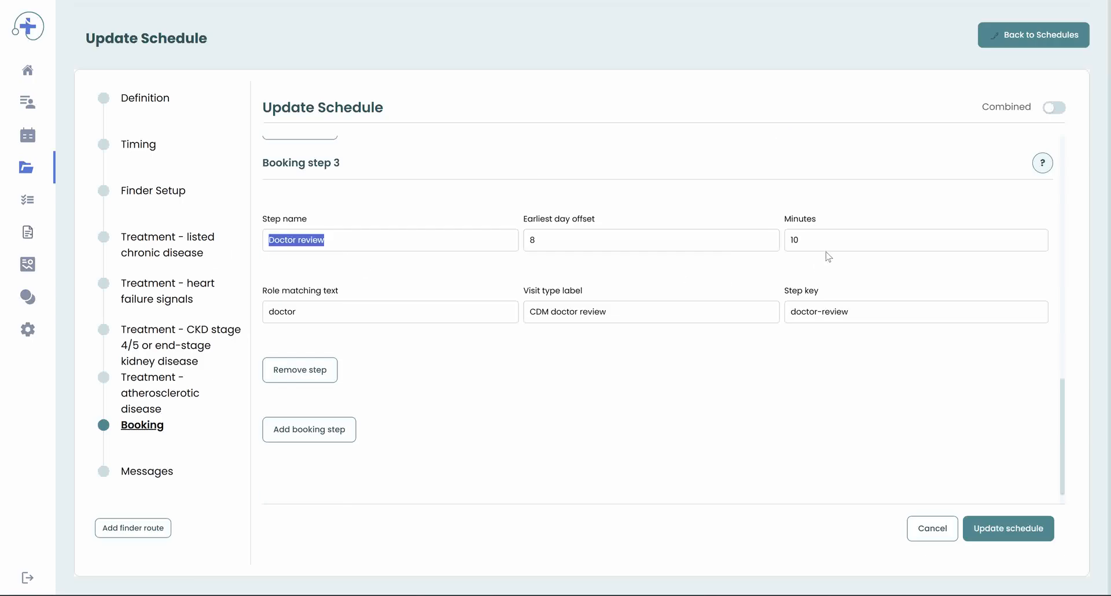
drag(807, 246, 728, 250)
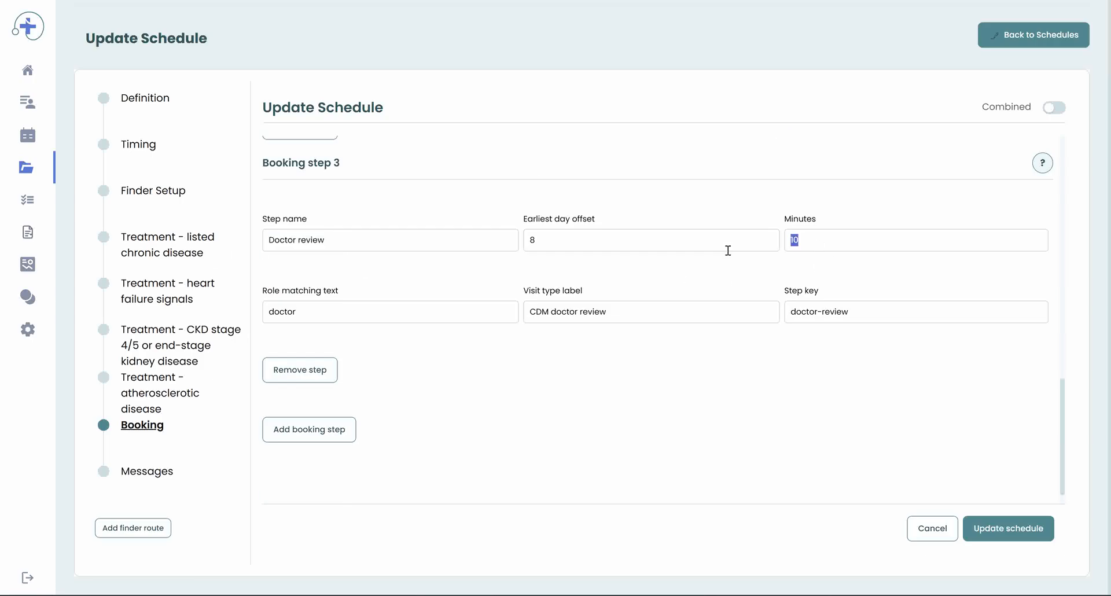
Step: Open the Treatment - listed chronic disease finder route and review Condition 1's condition type options
click(140, 477)
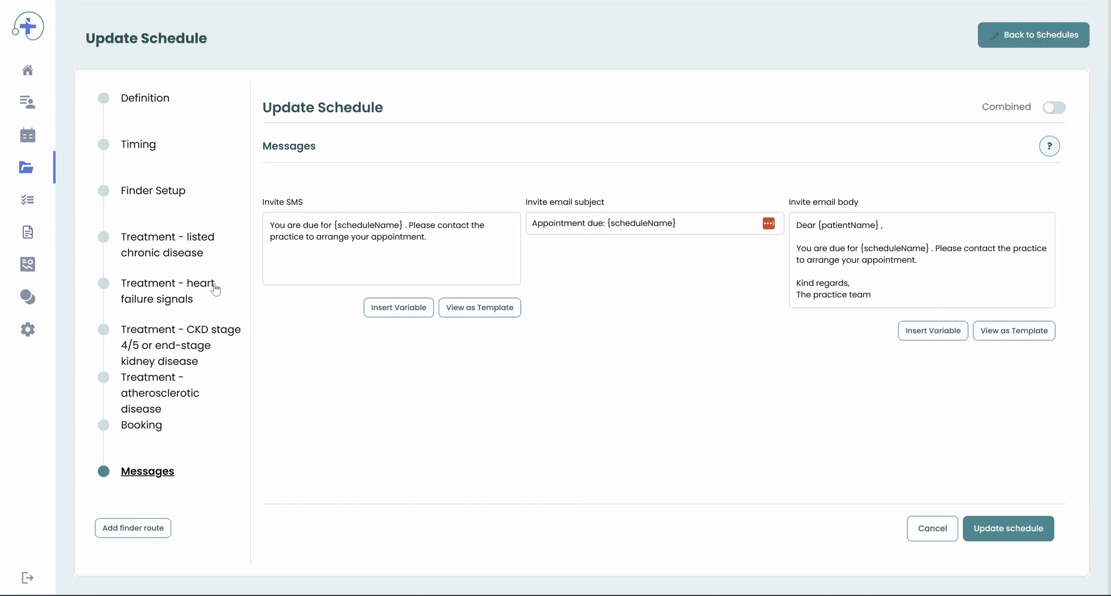
scroll(215, 289, up, 2)
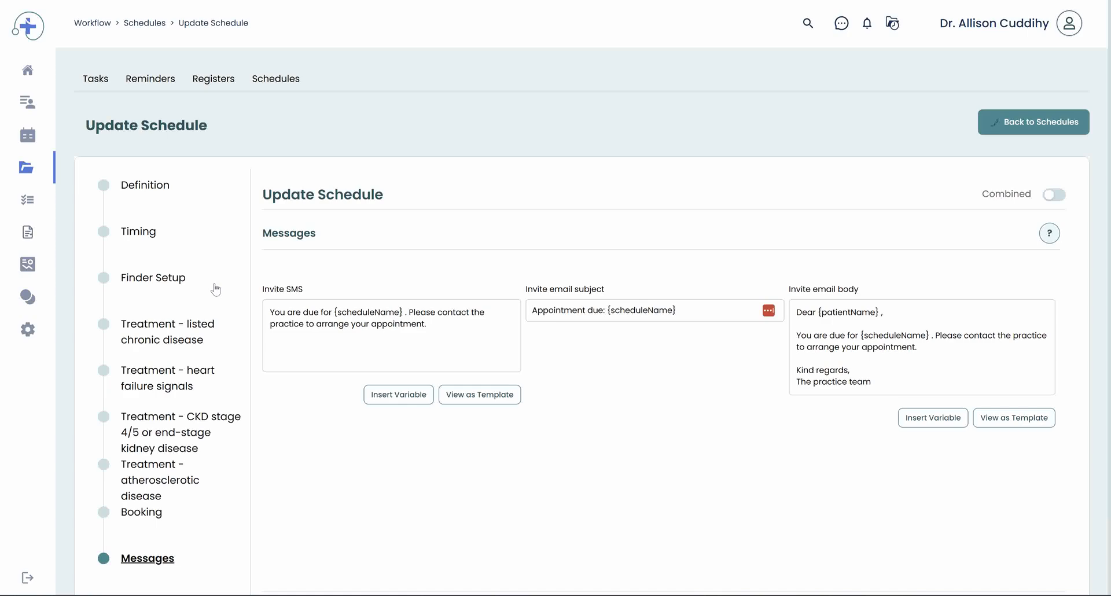
click(139, 334)
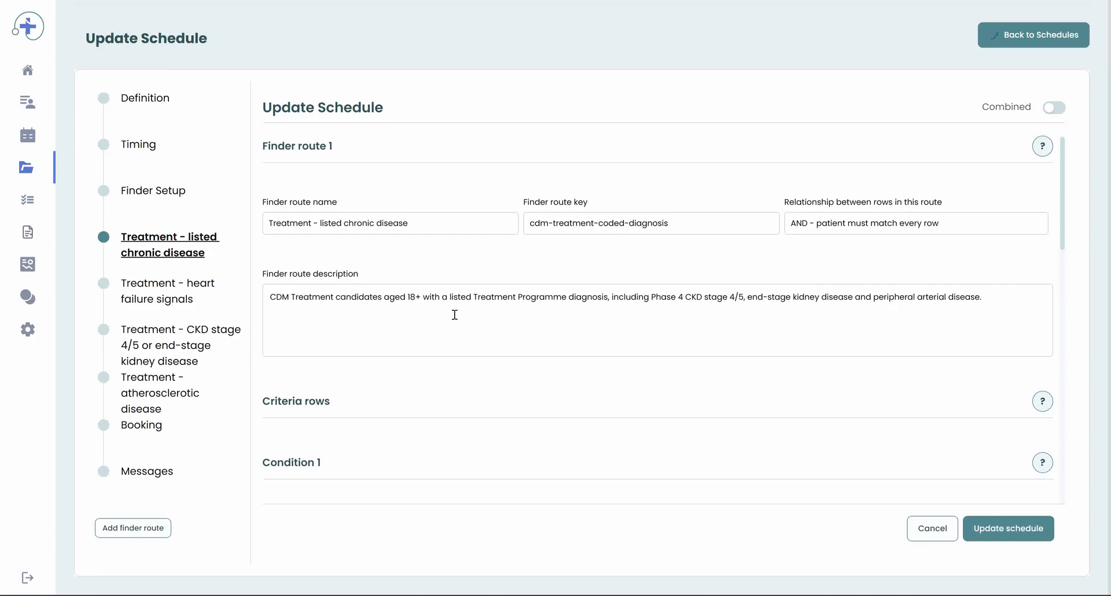
scroll(454, 315, down, 5)
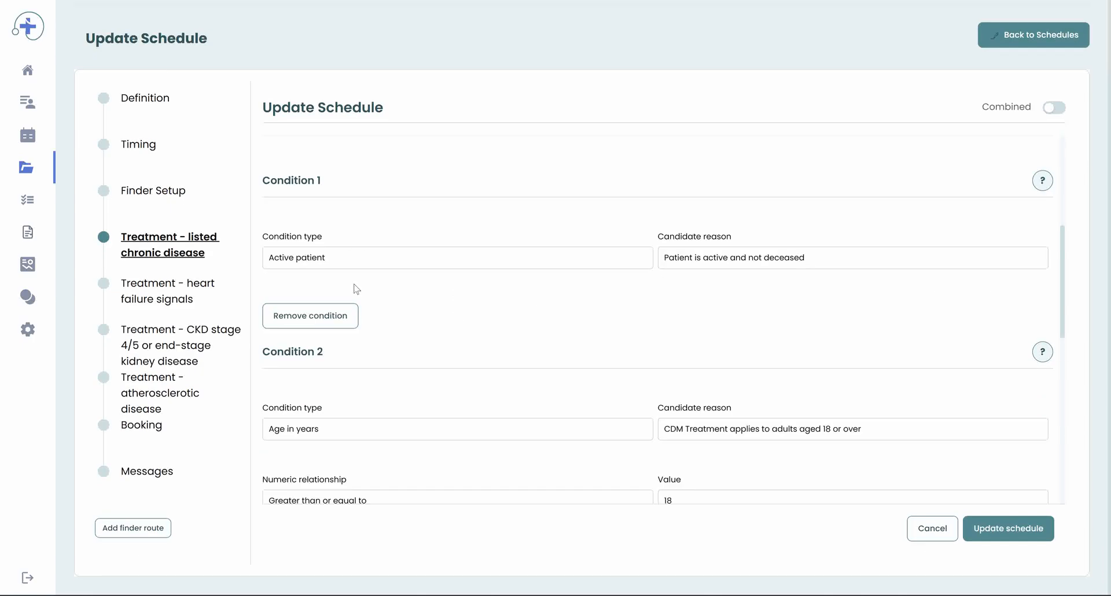
click(333, 262)
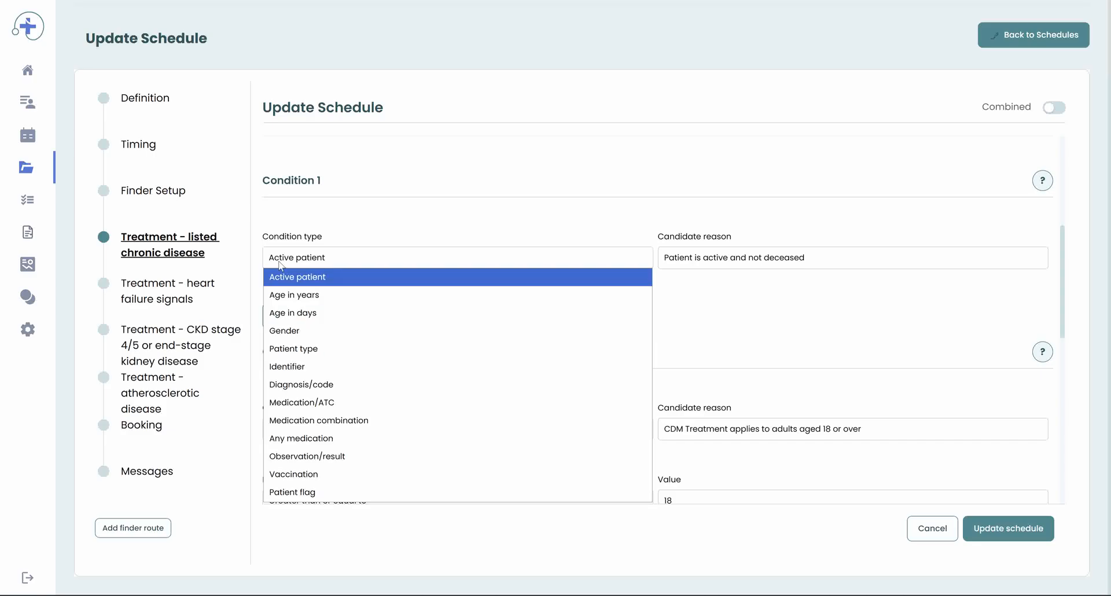
click(398, 243)
Step: Examine the age condition and Condition 3's list of diagnosis codes
scroll(347, 433, down, 2)
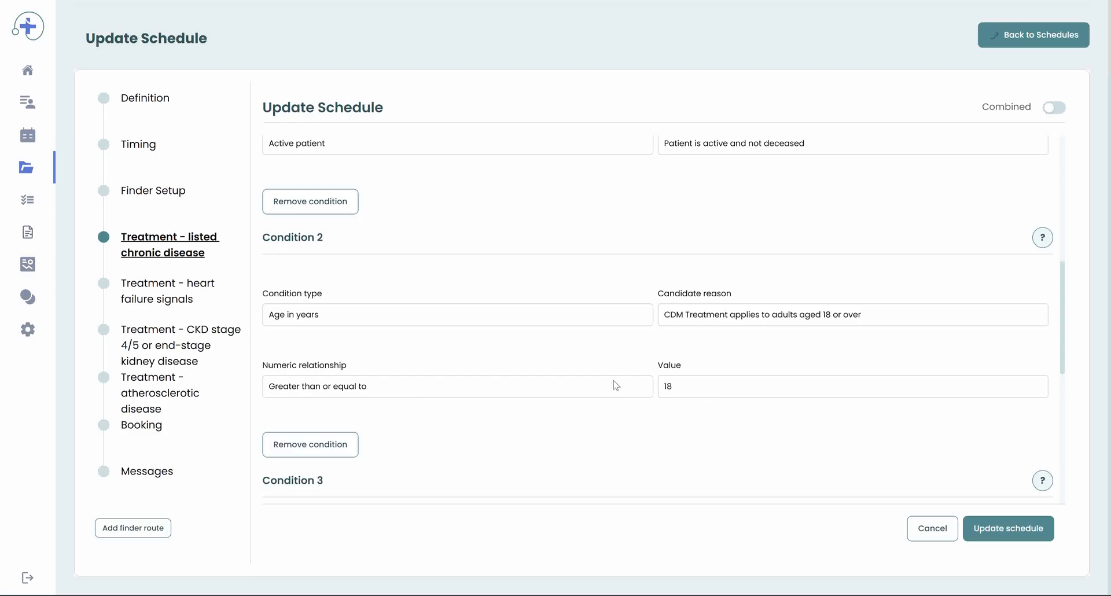
scroll(409, 386, down, 3)
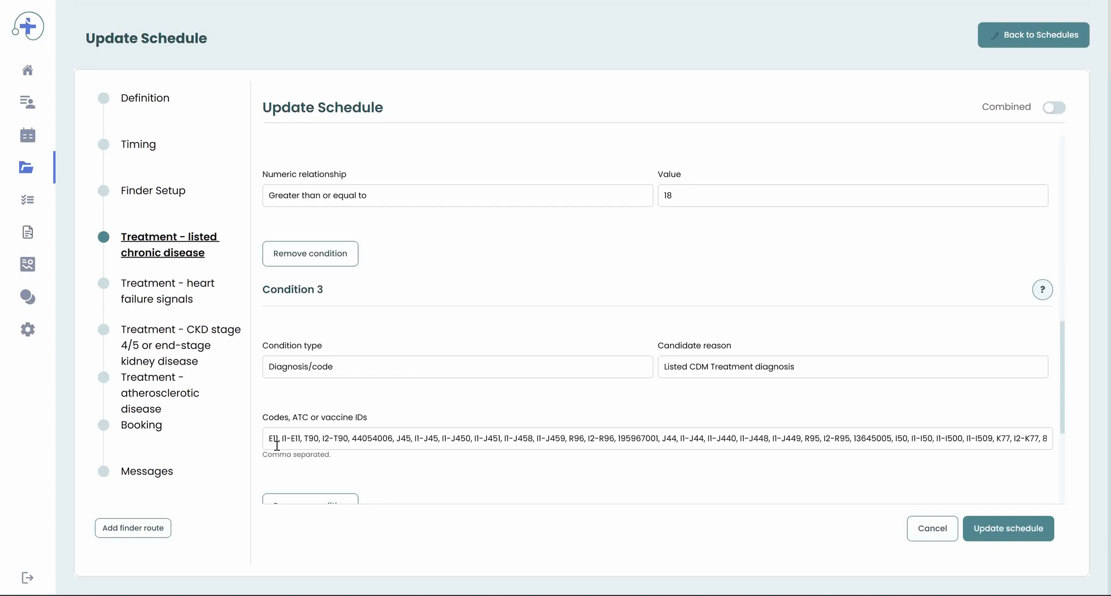
drag(275, 439, 868, 483)
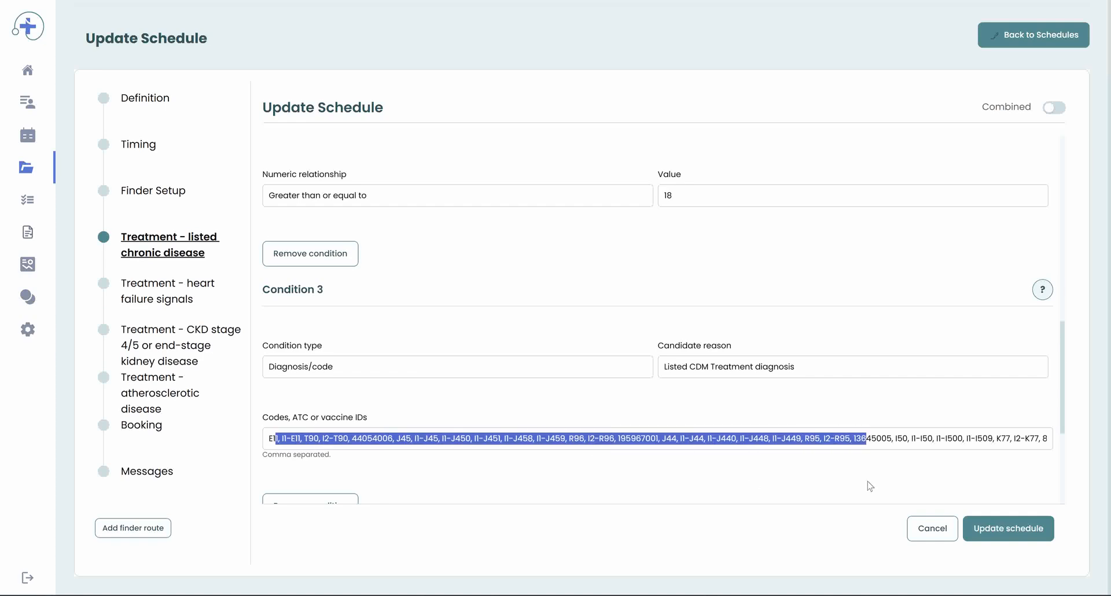
scroll(585, 424, down, 3)
scroll(585, 422, up, 5)
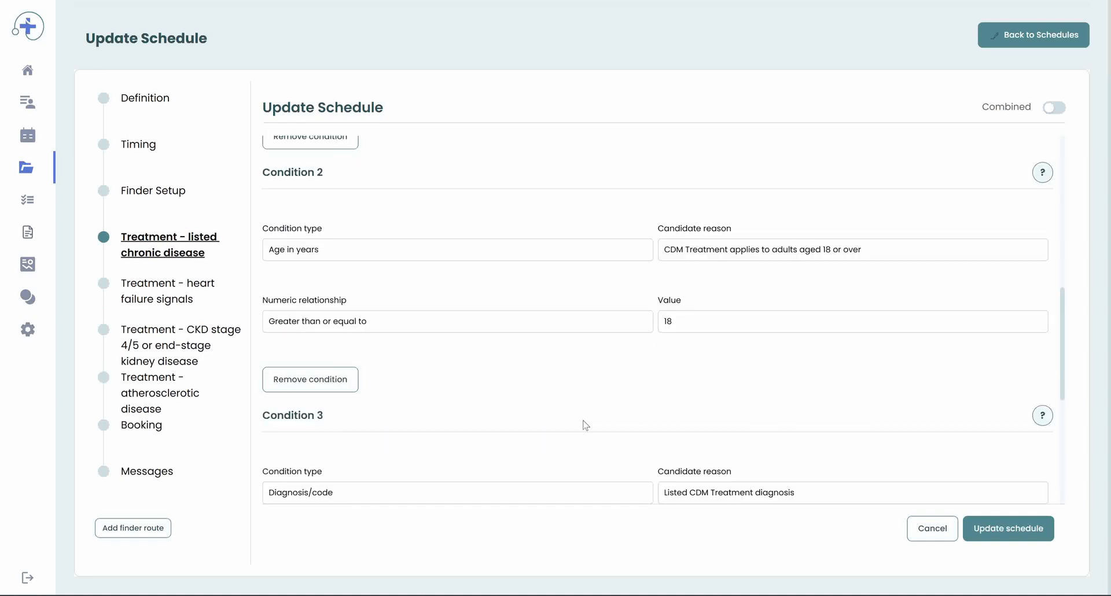
Step: Examine the heart failure and CKD stage 4/5 finder routes' conditions, then leave the schedule editor without saving
click(170, 294)
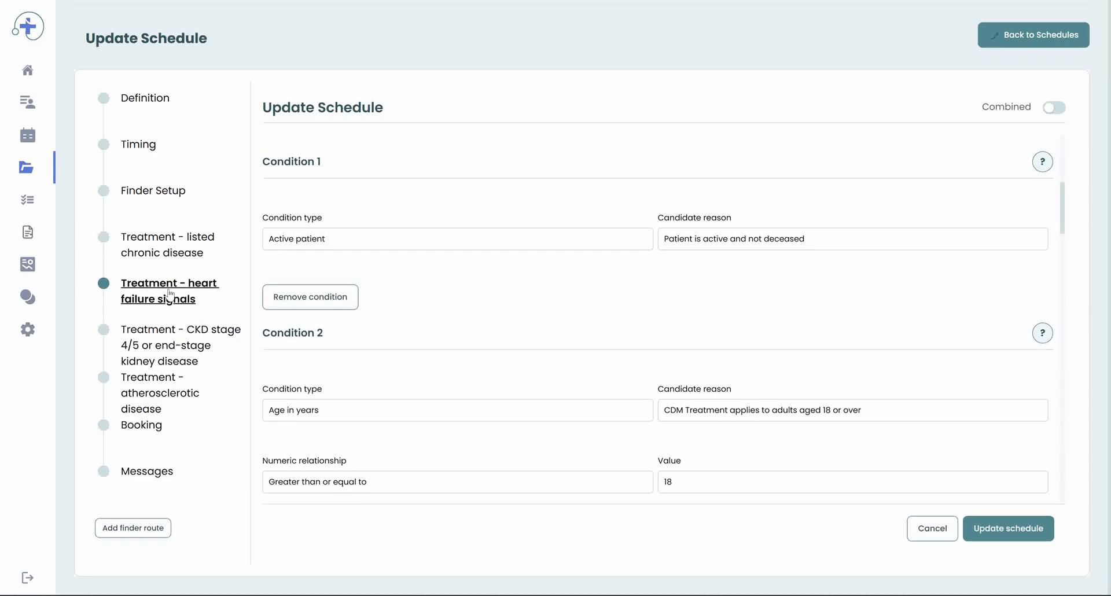
click(170, 343)
scroll(370, 367, down, 5)
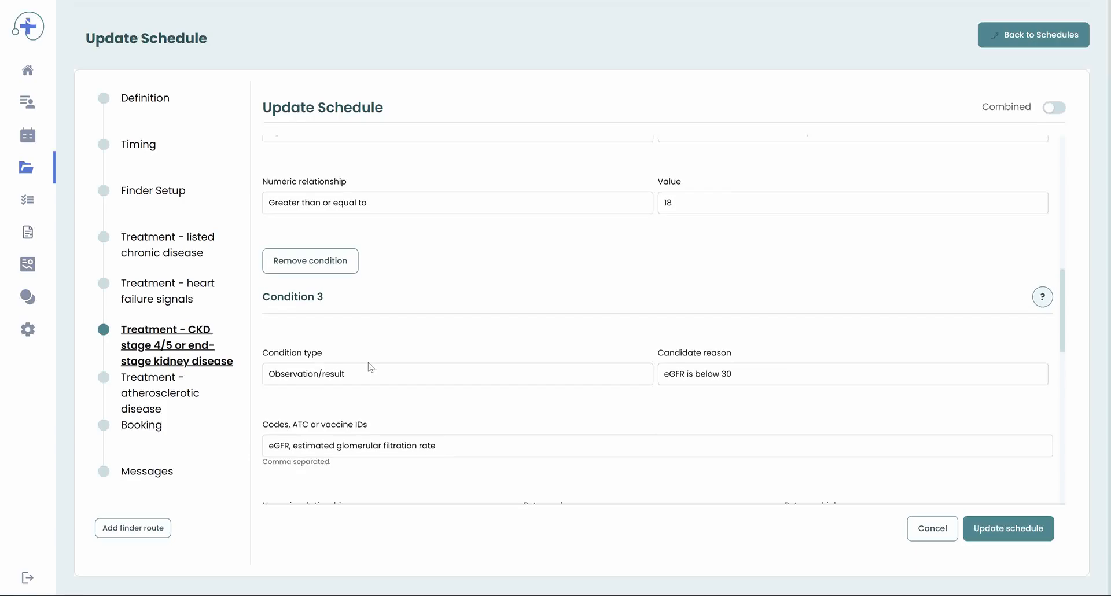
scroll(371, 367, down, 3)
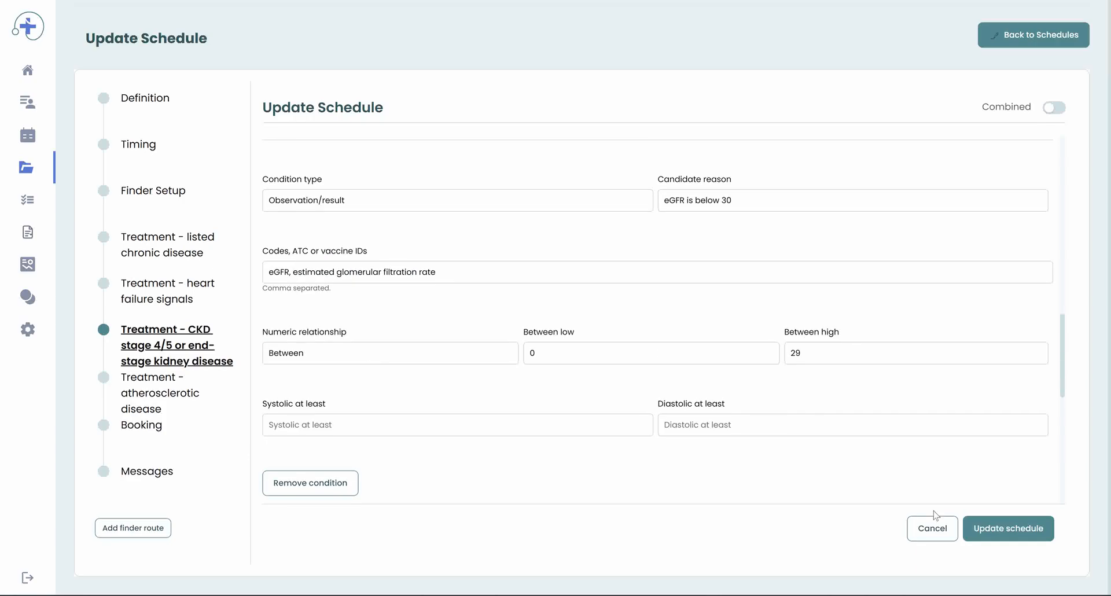
click(938, 536)
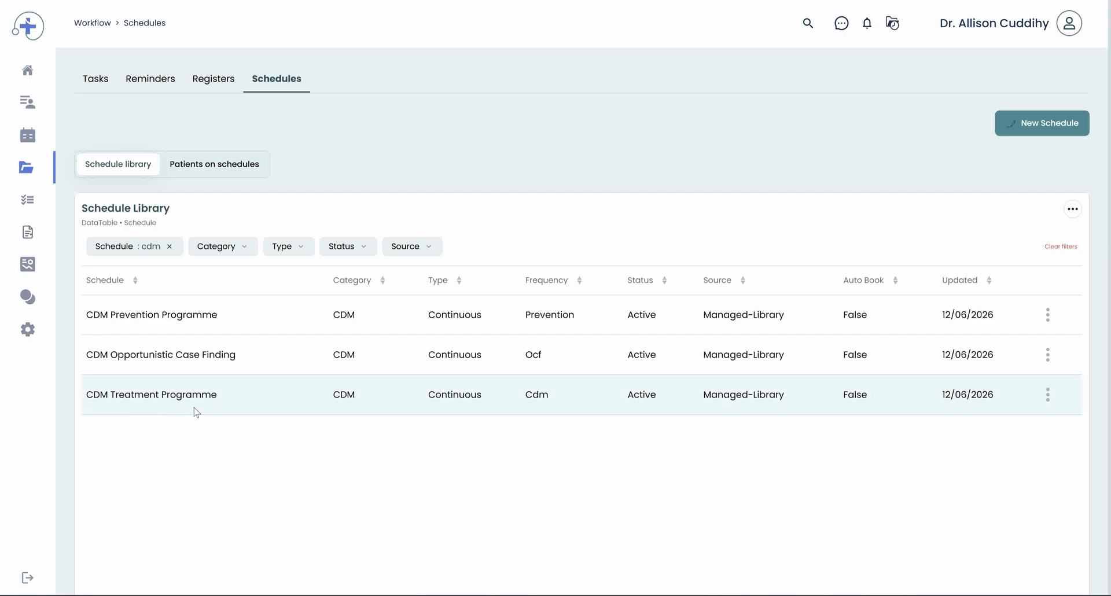
Step: Open the CDM Treatment Programme's candidates, examine the listed candidate's reasons and select that candidate
right_click(158, 400)
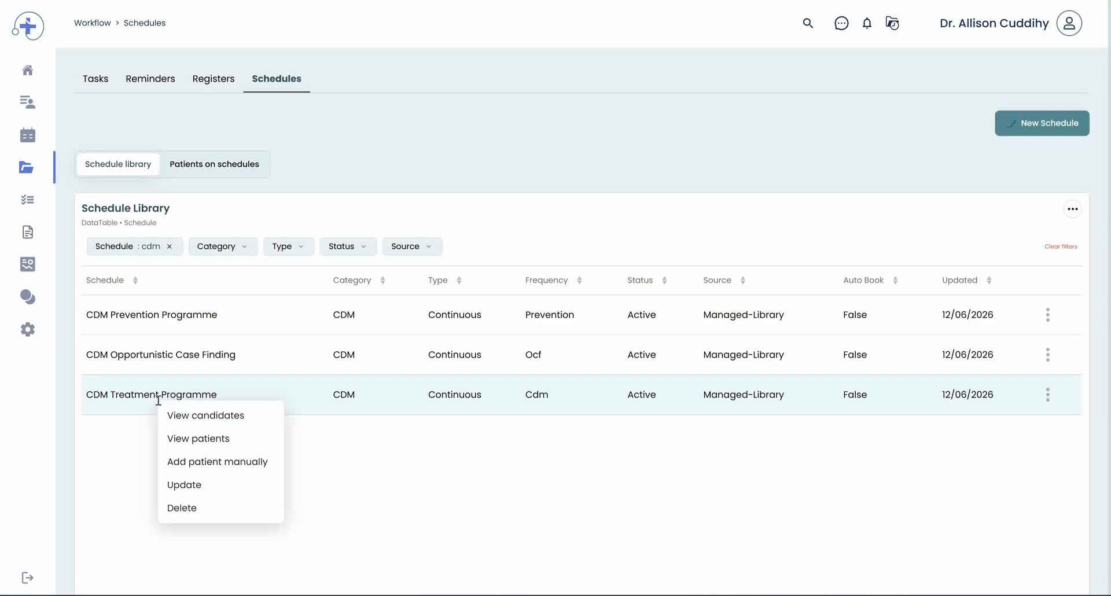
click(219, 420)
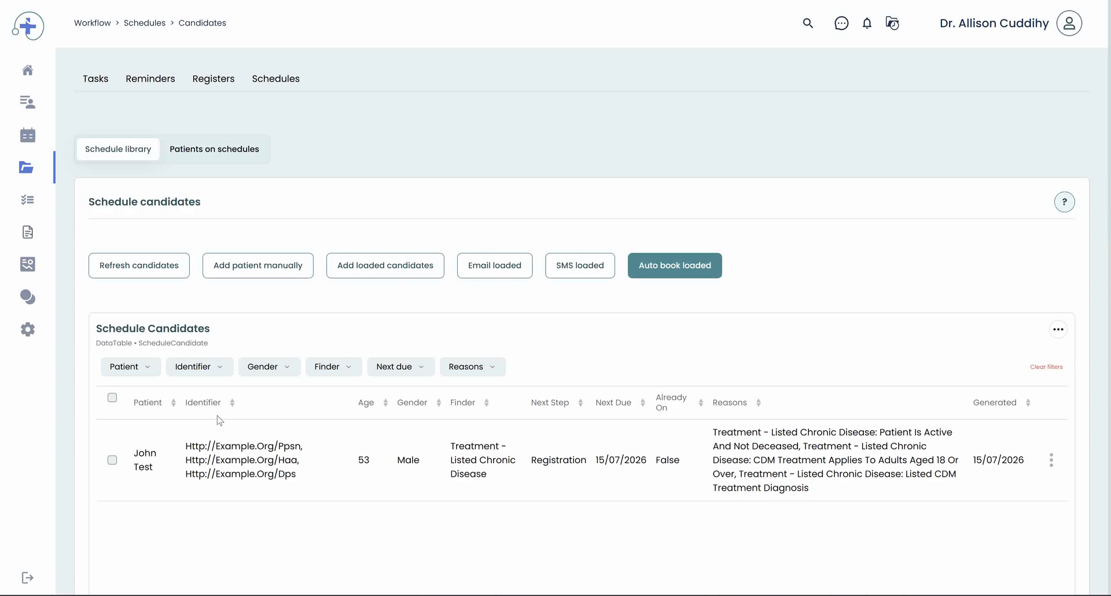
scroll(219, 420, down, 2)
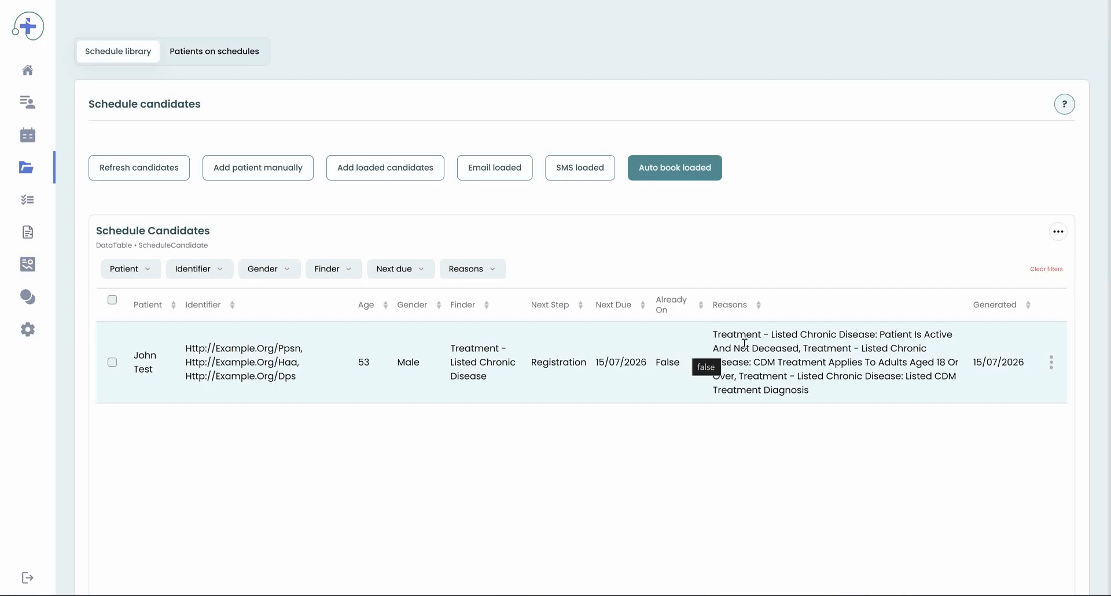
drag(718, 337, 791, 335)
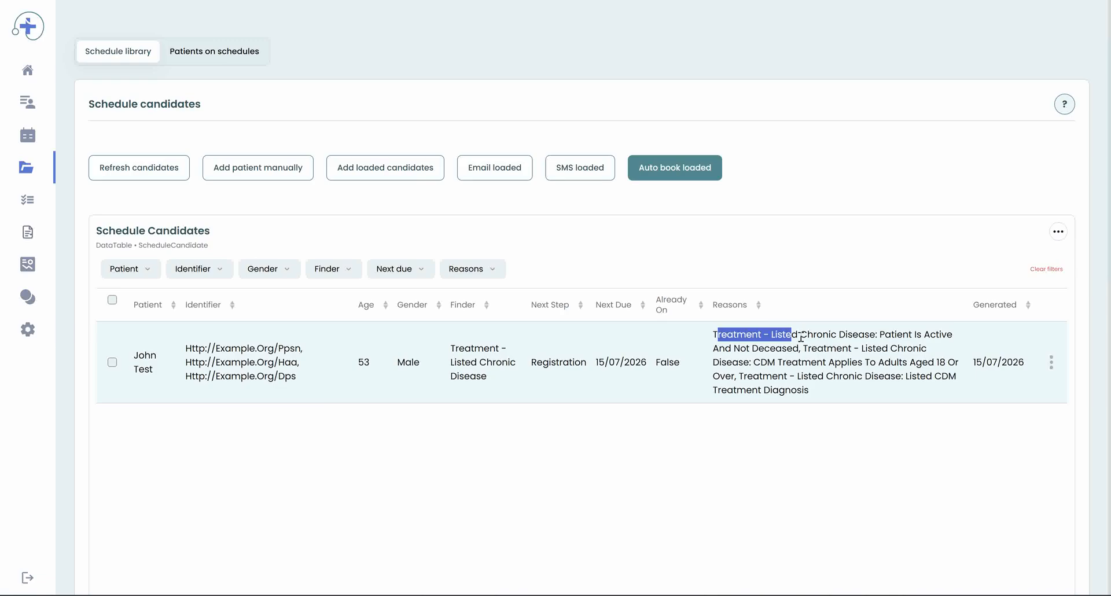
drag(801, 338, 877, 337)
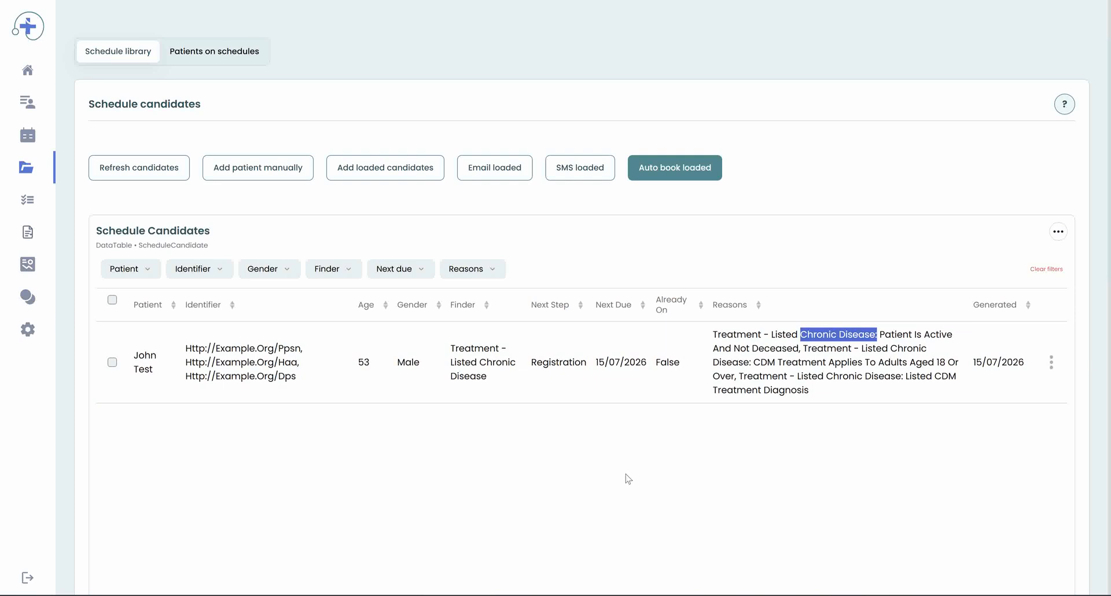
click(617, 477)
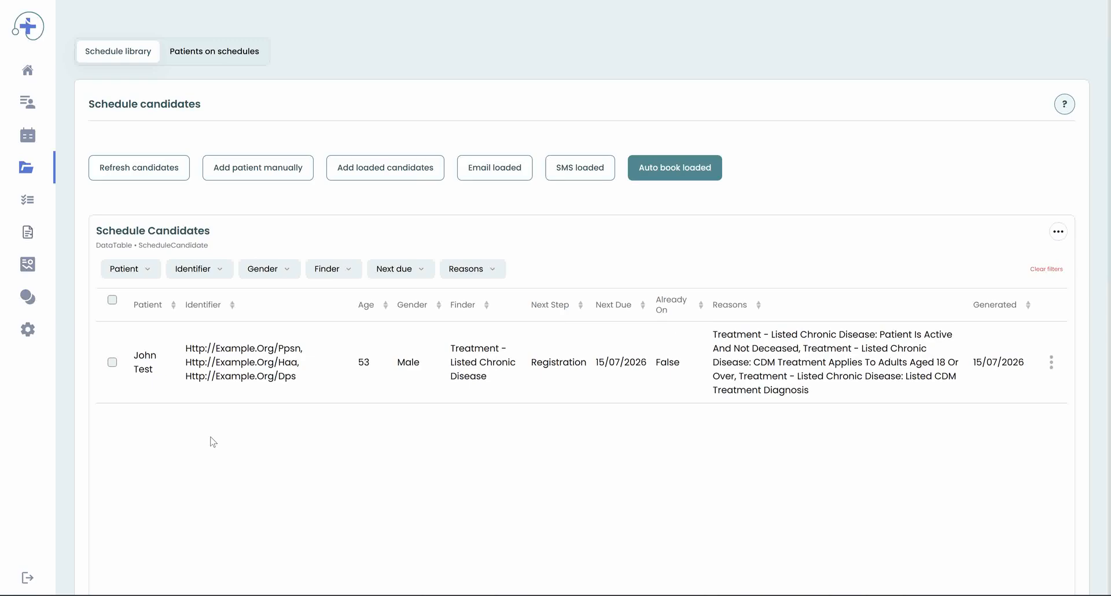
click(113, 362)
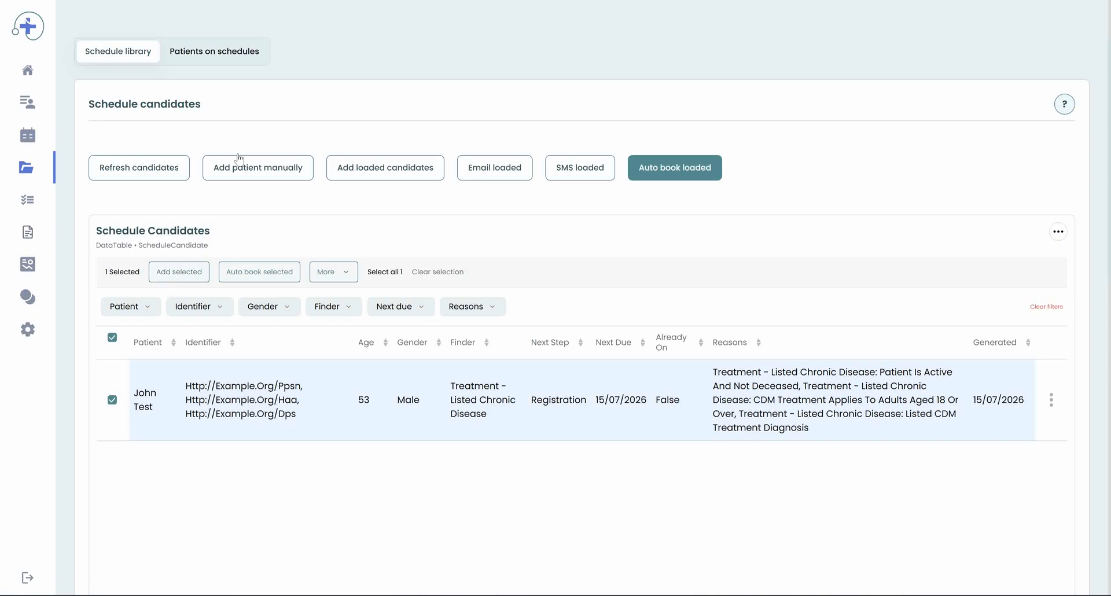
Step: Switch to the patients on schedules list and look at the Next due date-range filter
click(220, 60)
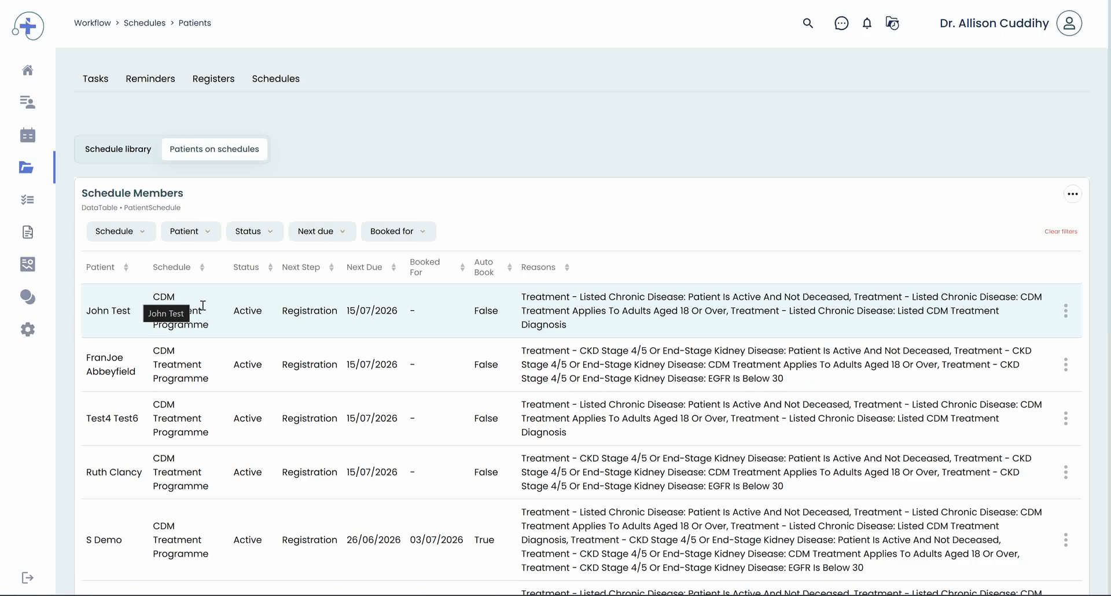
click(344, 238)
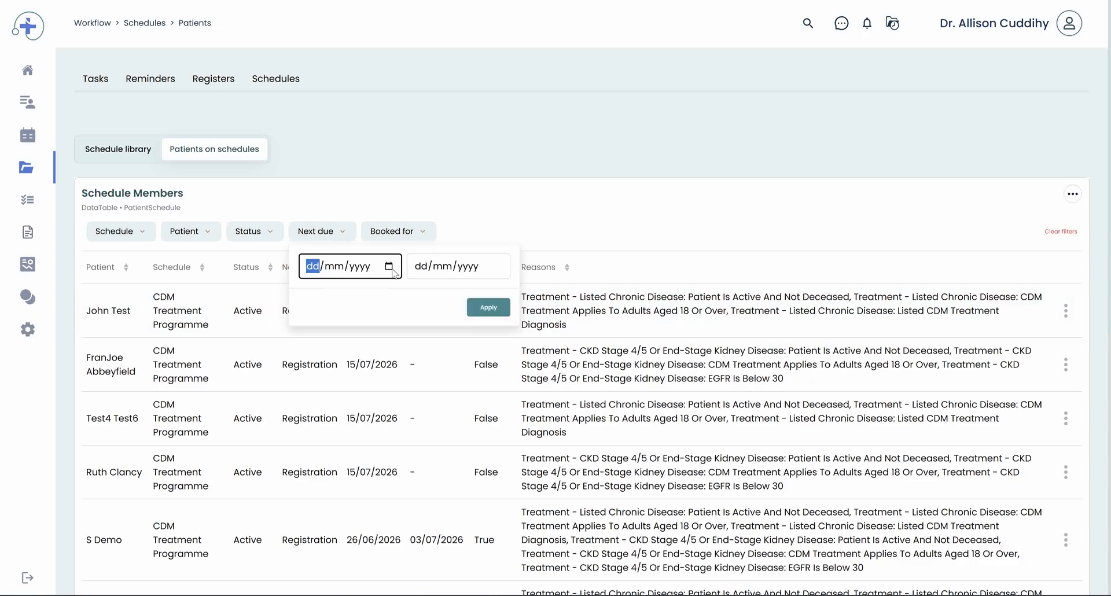
click(457, 186)
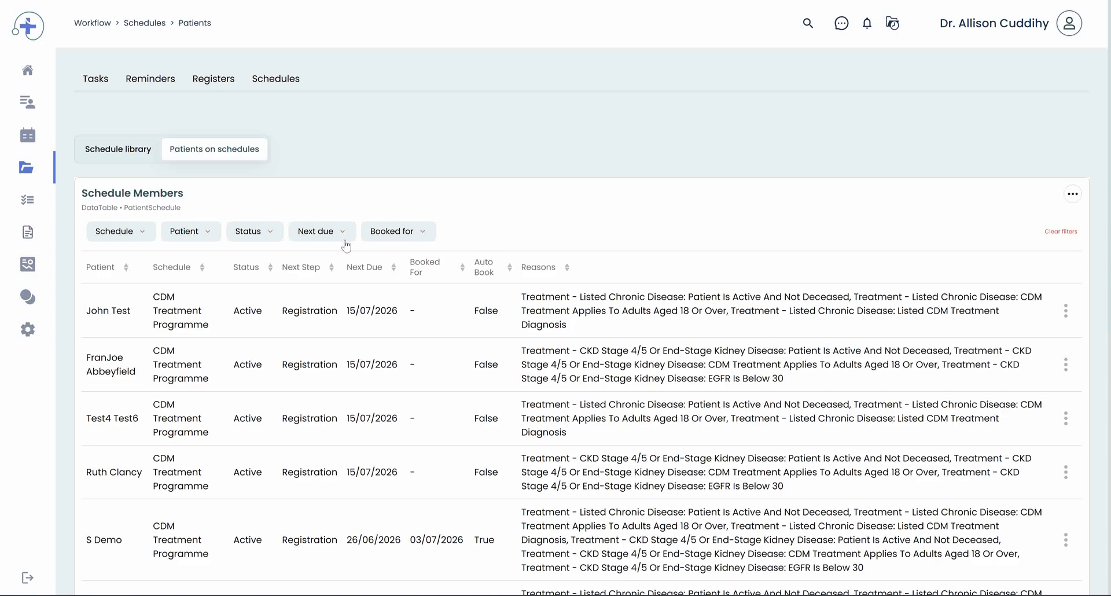
scroll(365, 346, down, 2)
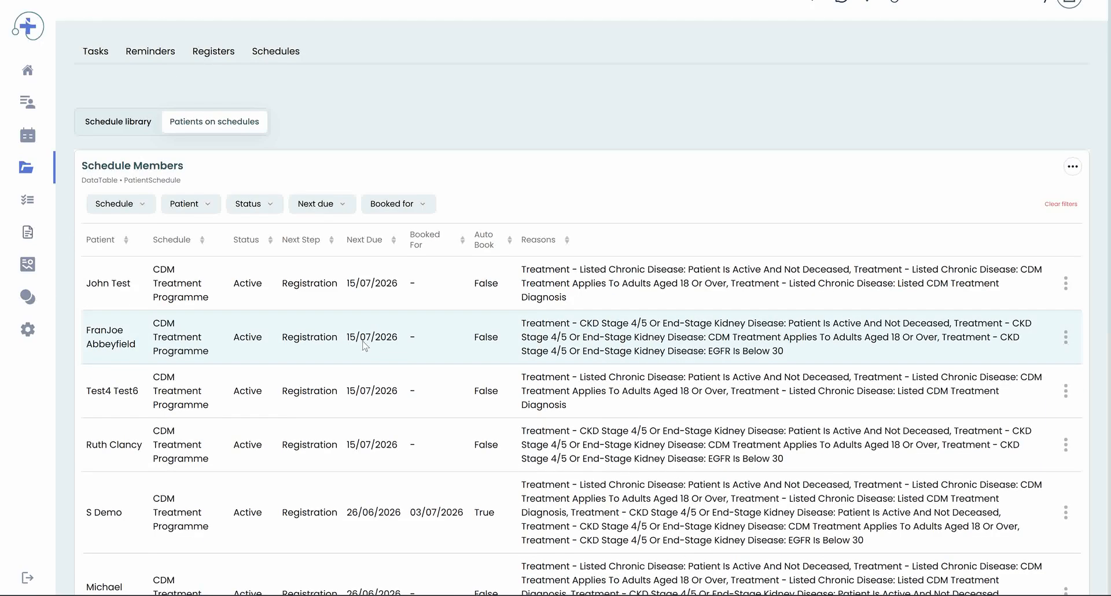
scroll(364, 346, down, 1)
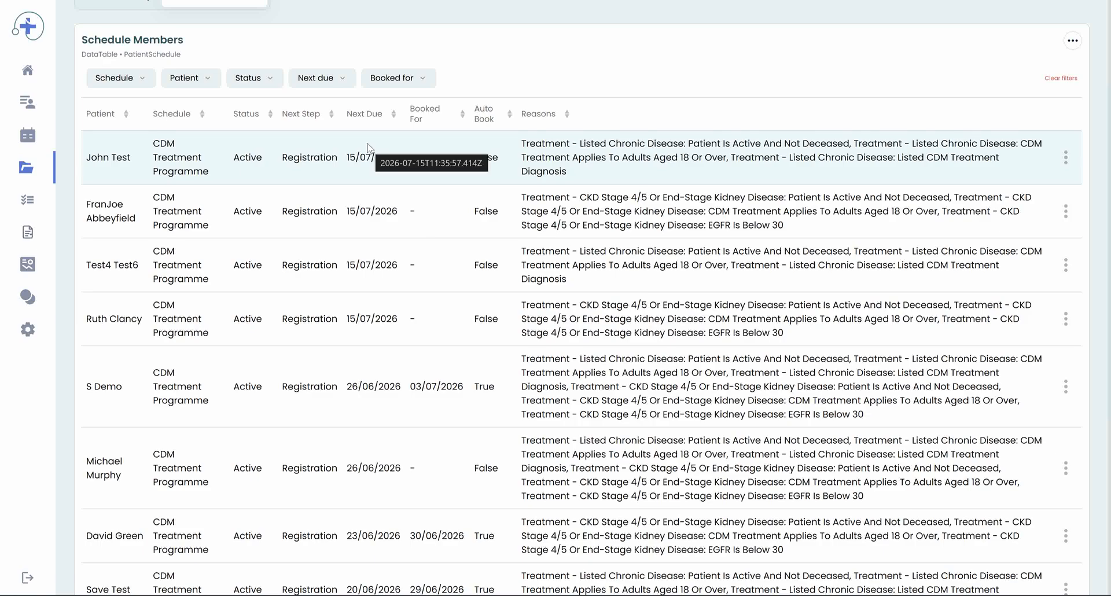
Step: Auto book the first patient on the CDM Treatment Programme and inspect its booked-for date and row actions
right_click(290, 156)
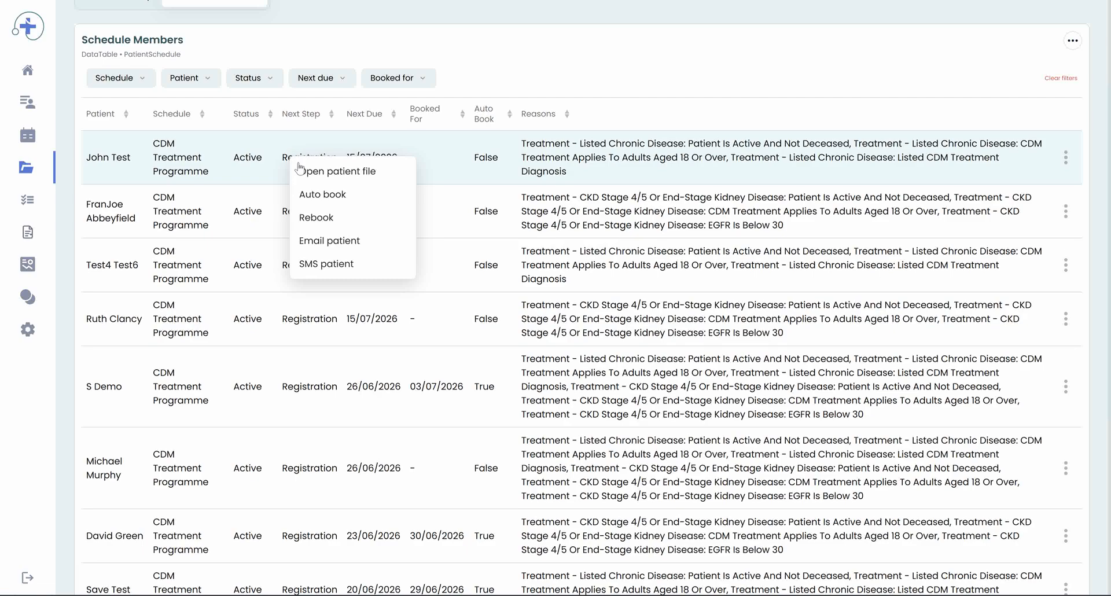
click(352, 199)
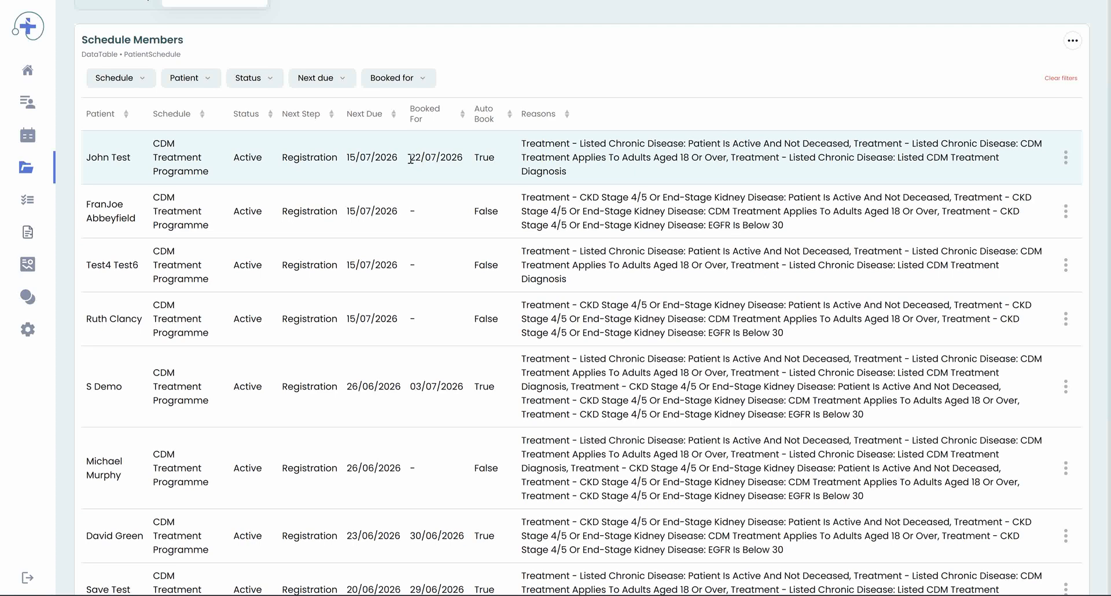
drag(410, 157, 464, 156)
right_click(381, 158)
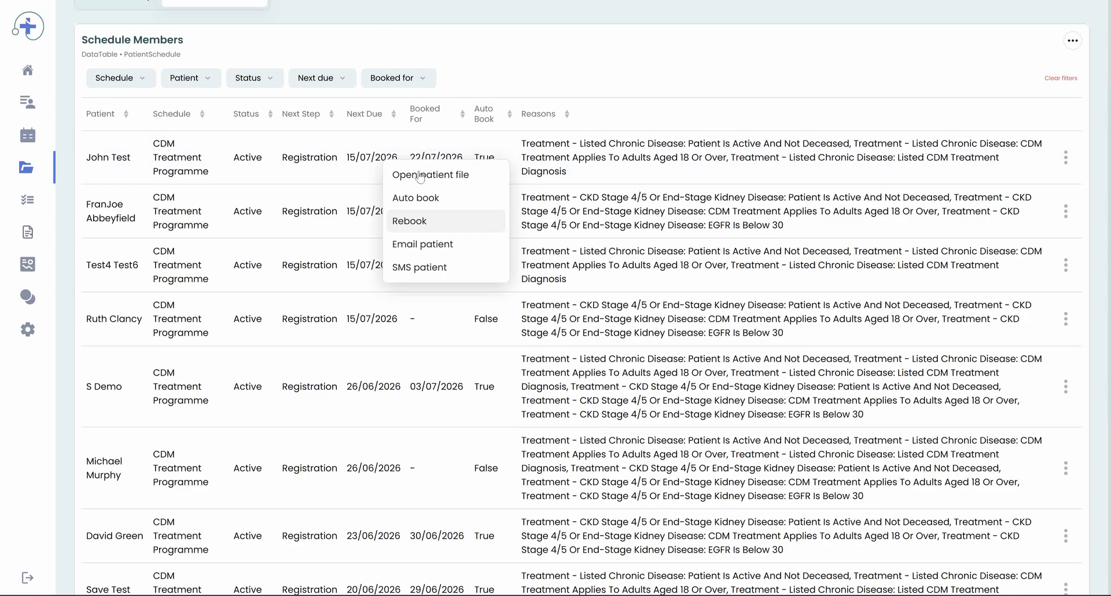
right_click(500, 47)
click(473, 47)
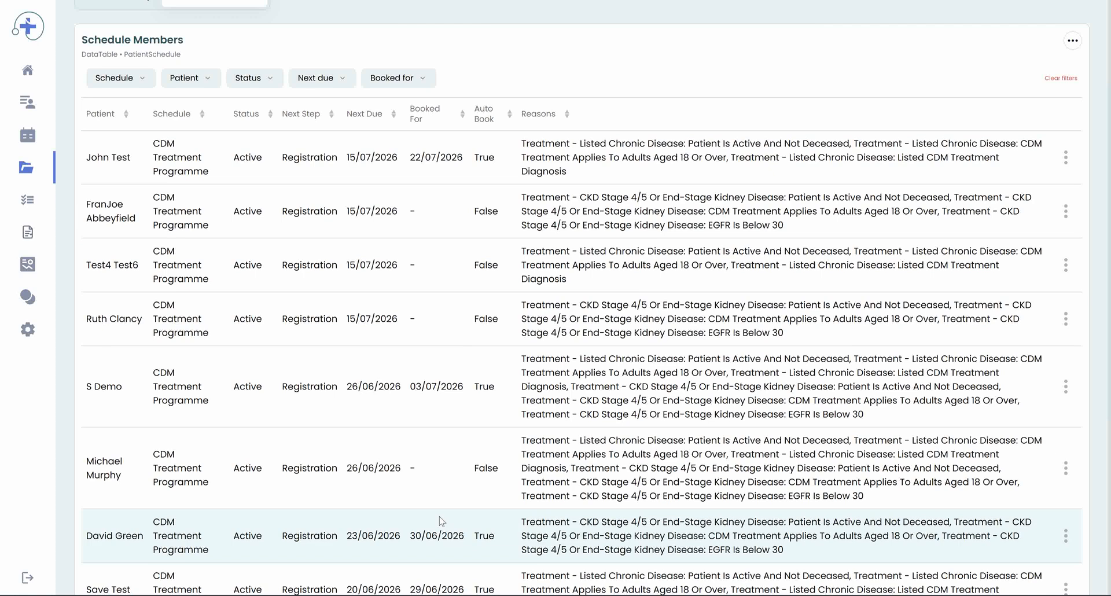
mouse_move(441, 520)
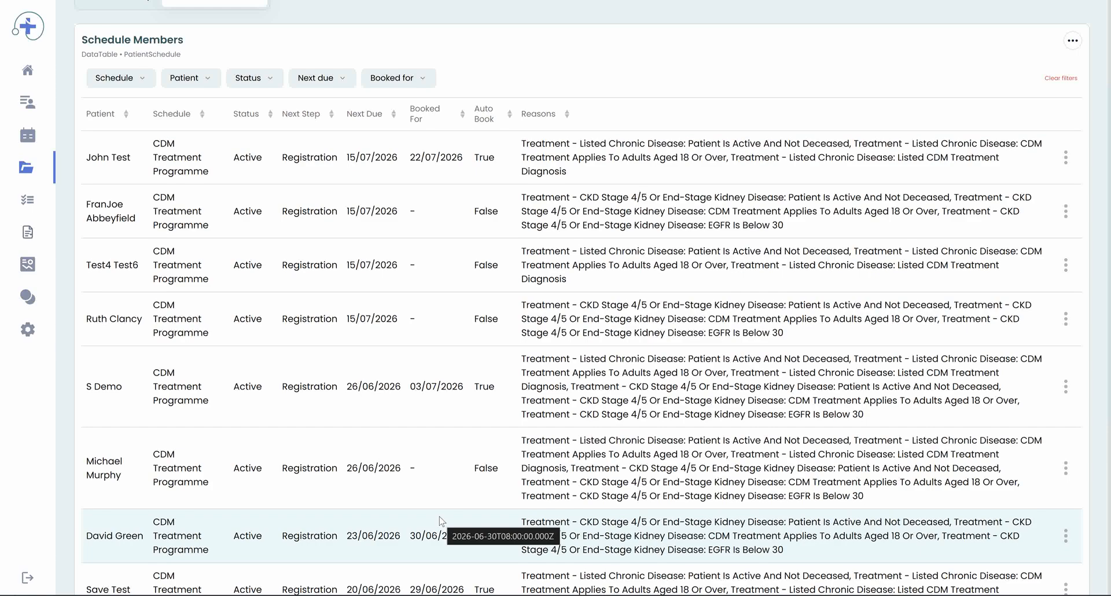
scroll(441, 520, up, 3)
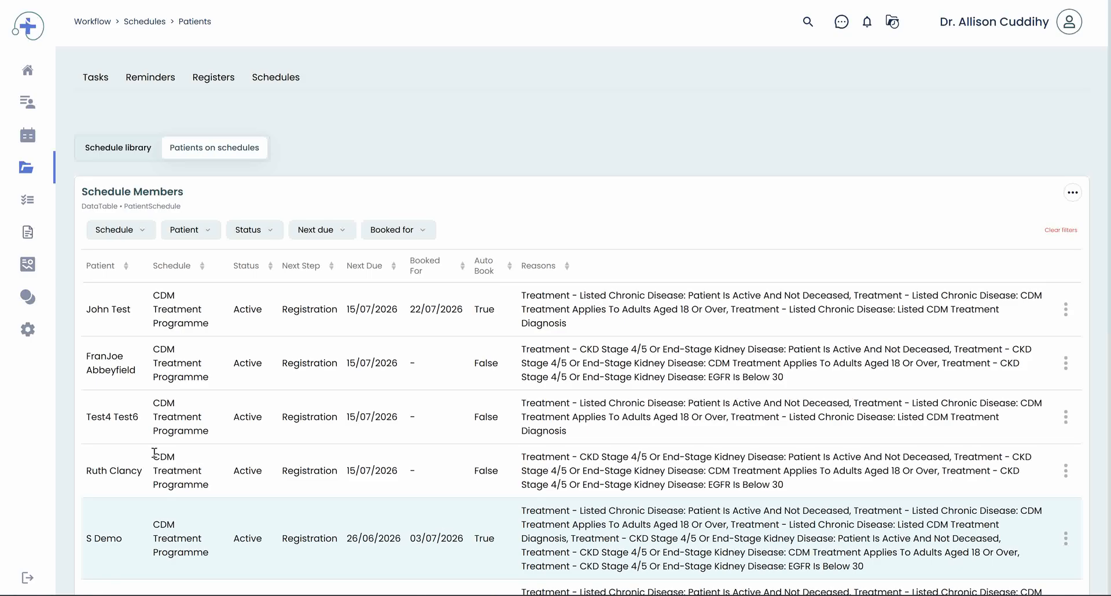
Step: Go to Appointments and search appointments by the auto-booked patient's name
mouse_move(47, 111)
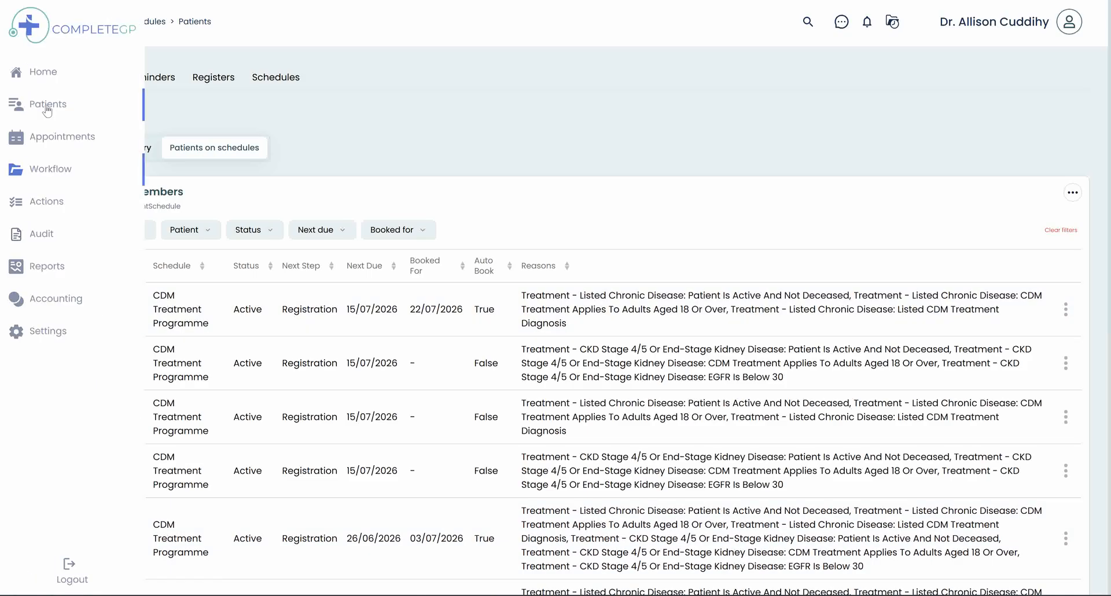
click(52, 136)
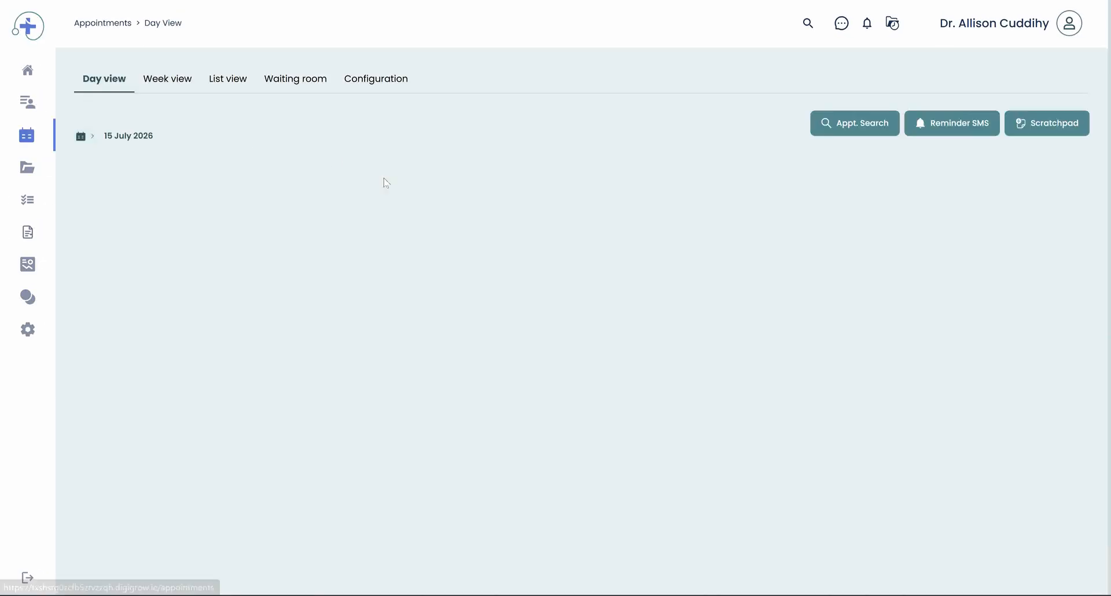
click(846, 132)
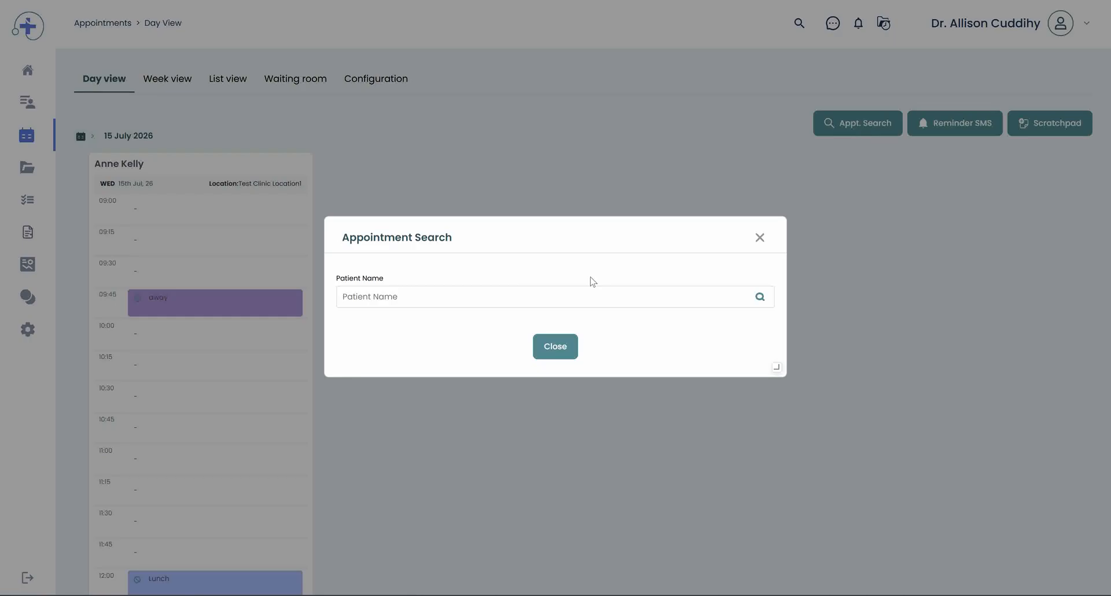
click(498, 290)
text(john )
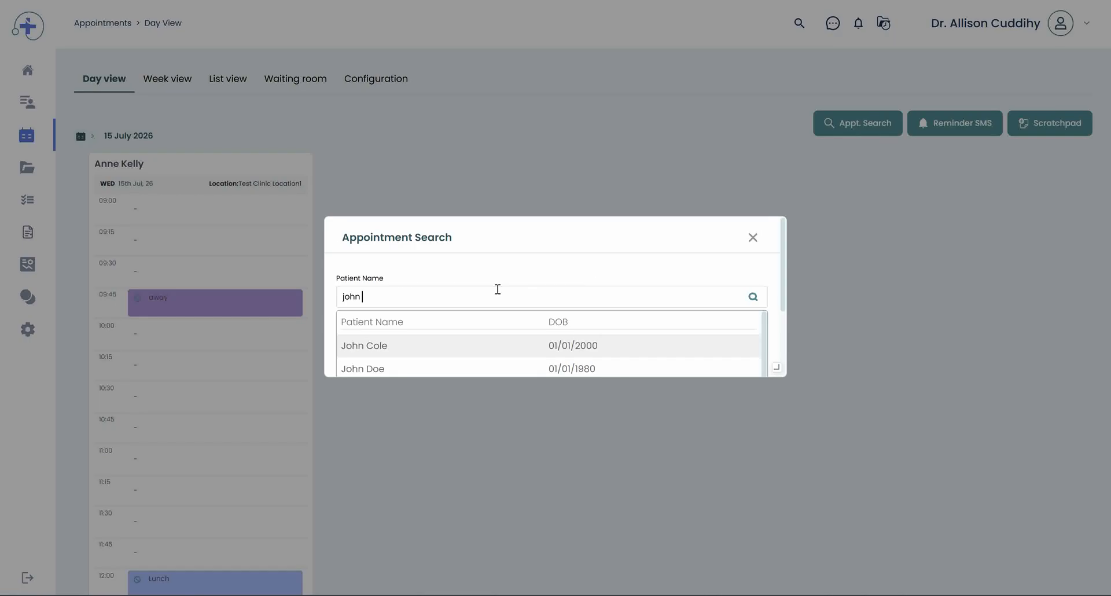
text(test)
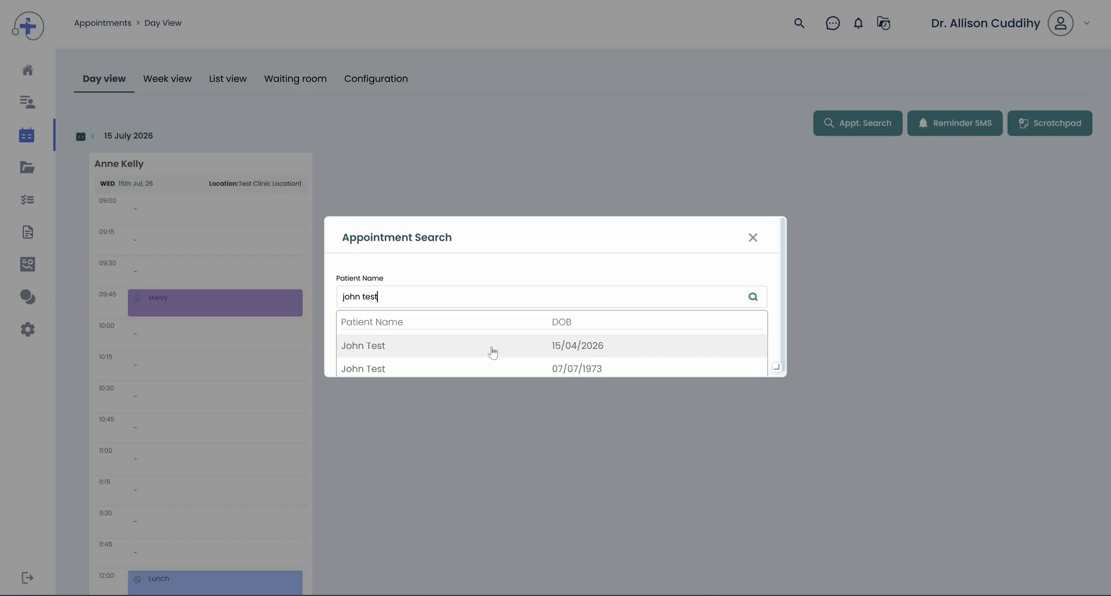
click(437, 369)
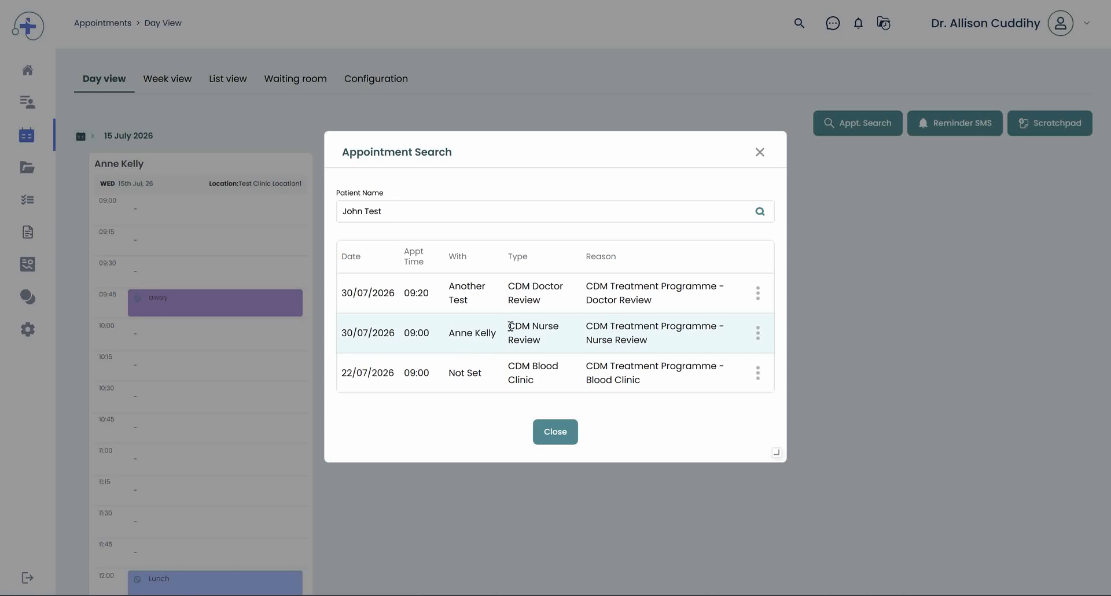
Step: Examine the patient's CDM appointment types and reasons, then close the appointment search
drag(511, 326, 541, 341)
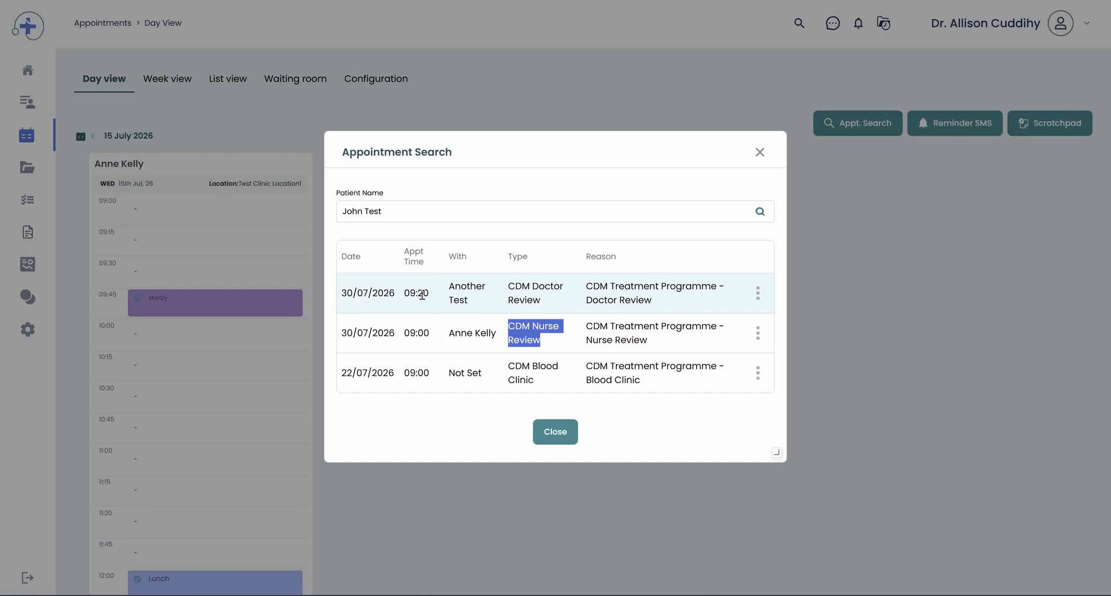
click(491, 335)
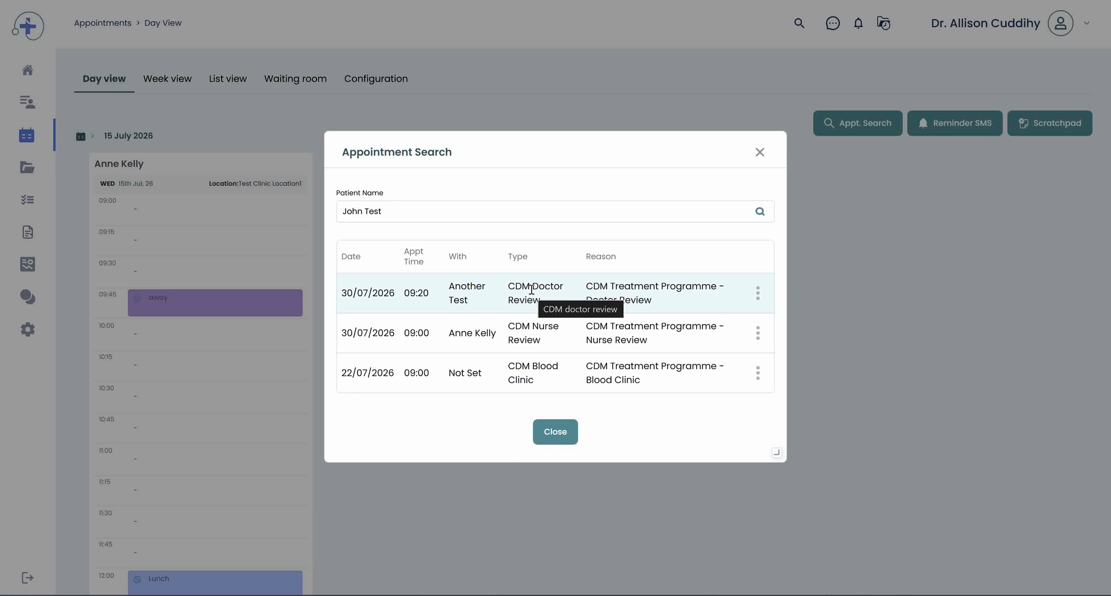
click(548, 429)
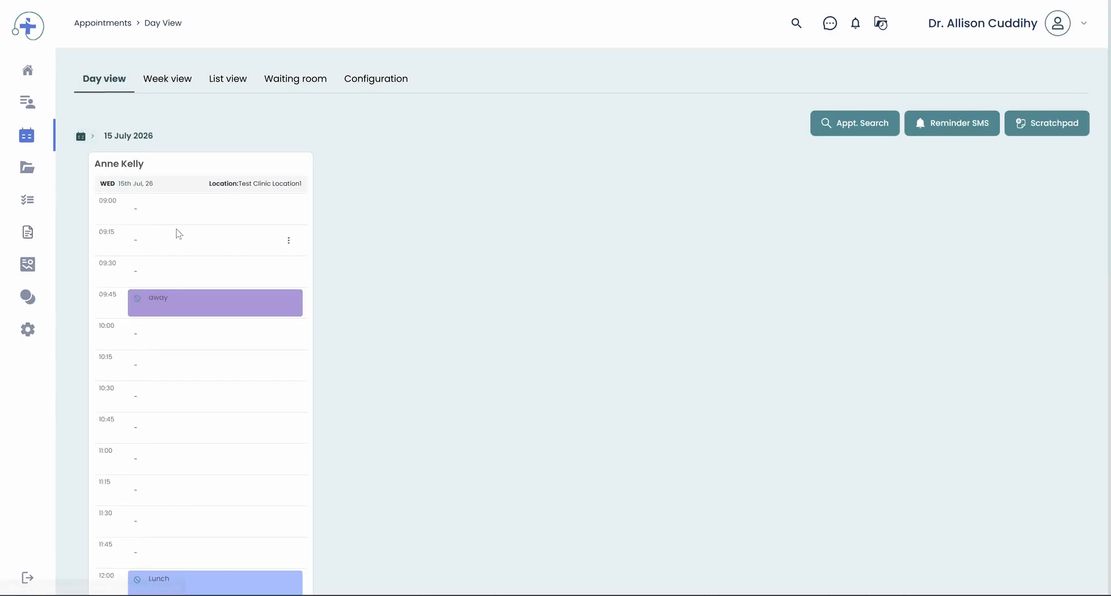
Step: Return to Workflow schedules and open the patients on schedules list
mouse_move(36, 229)
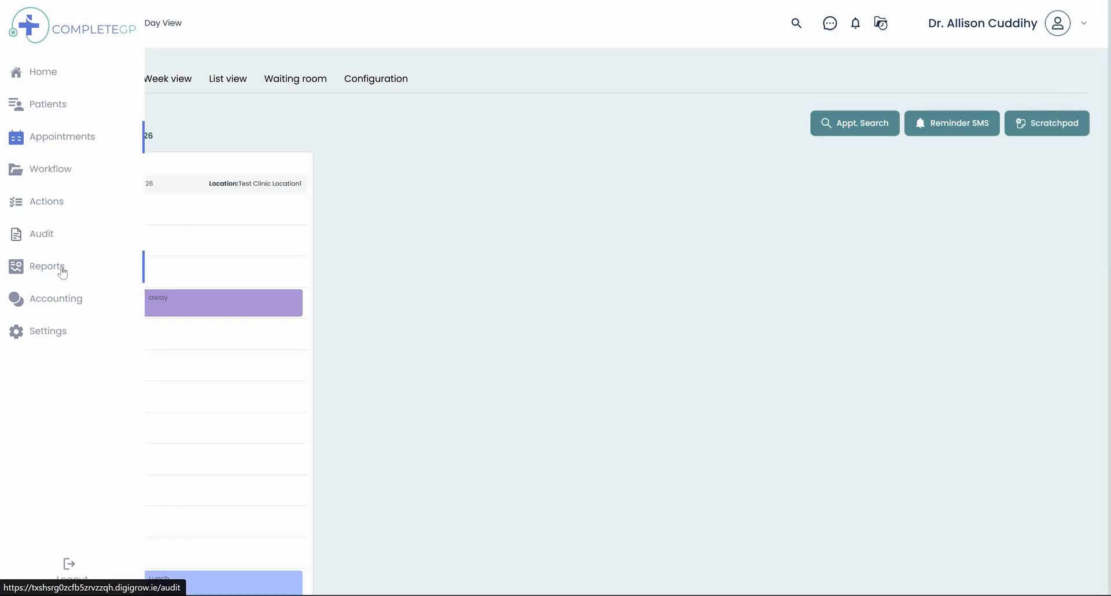
click(56, 171)
click(62, 295)
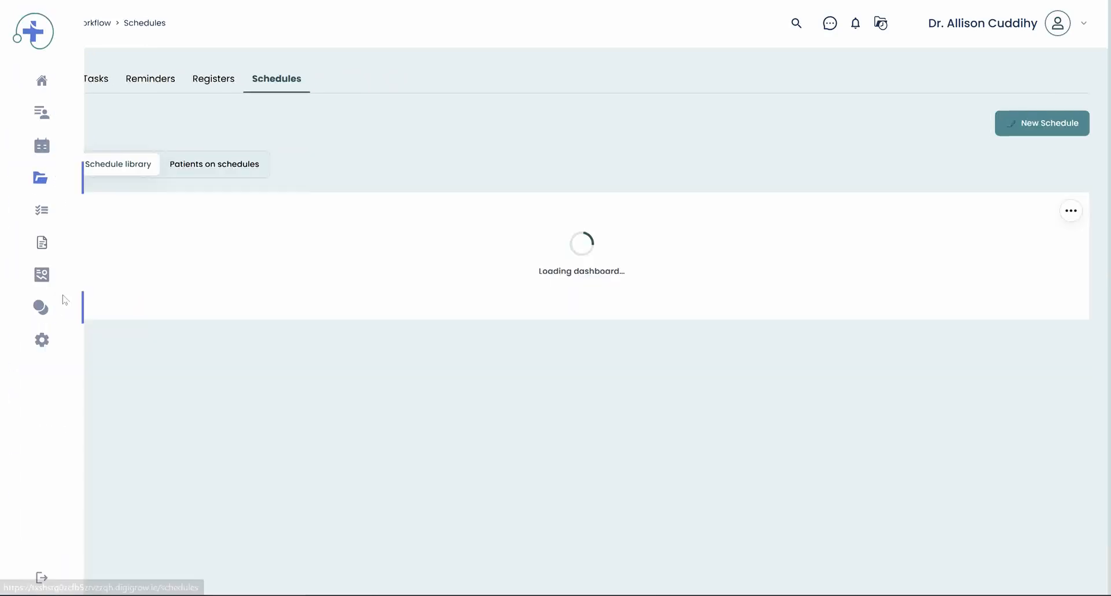
click(202, 175)
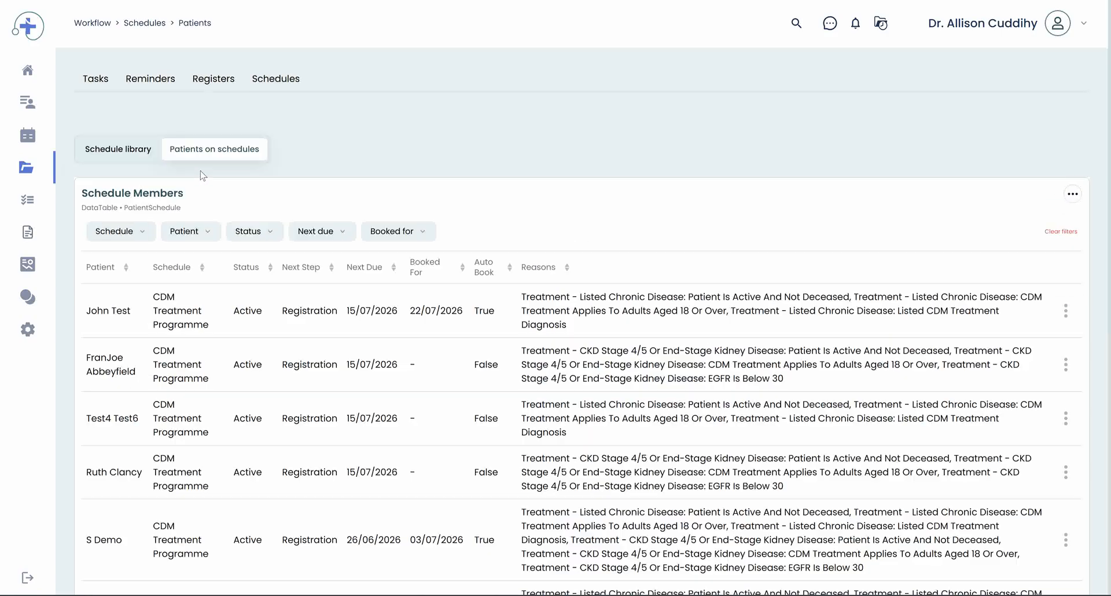